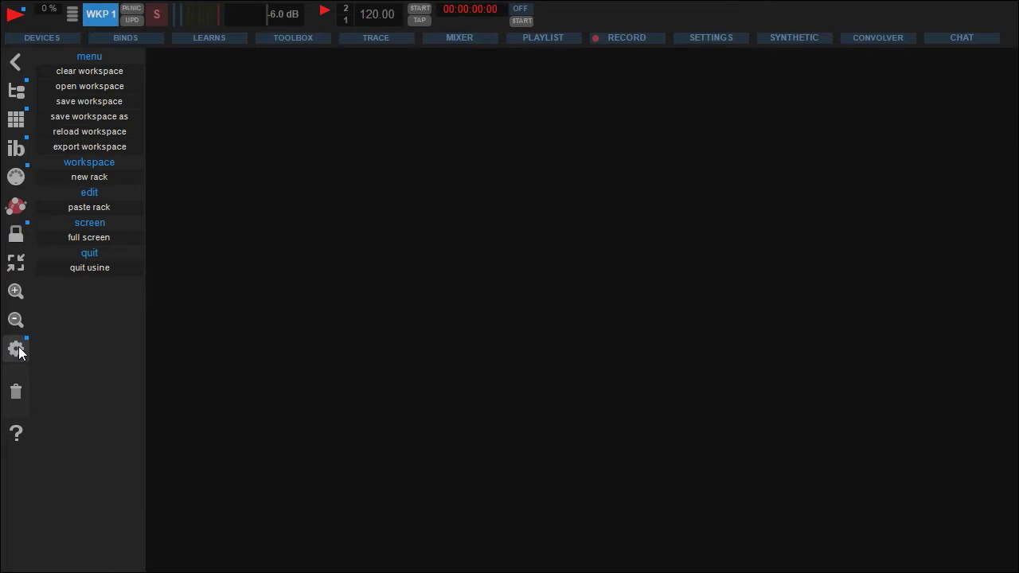
In the audio setup, toggle the Analog 1–3 inputs so only Mic/Instrument 1–2 stay enabled.
click(16, 349)
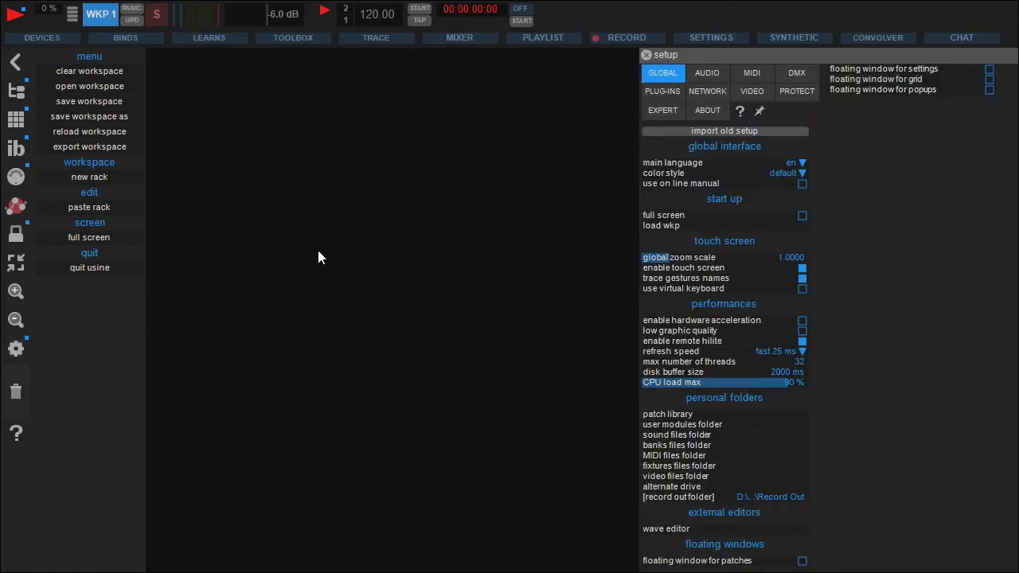
click(712, 73)
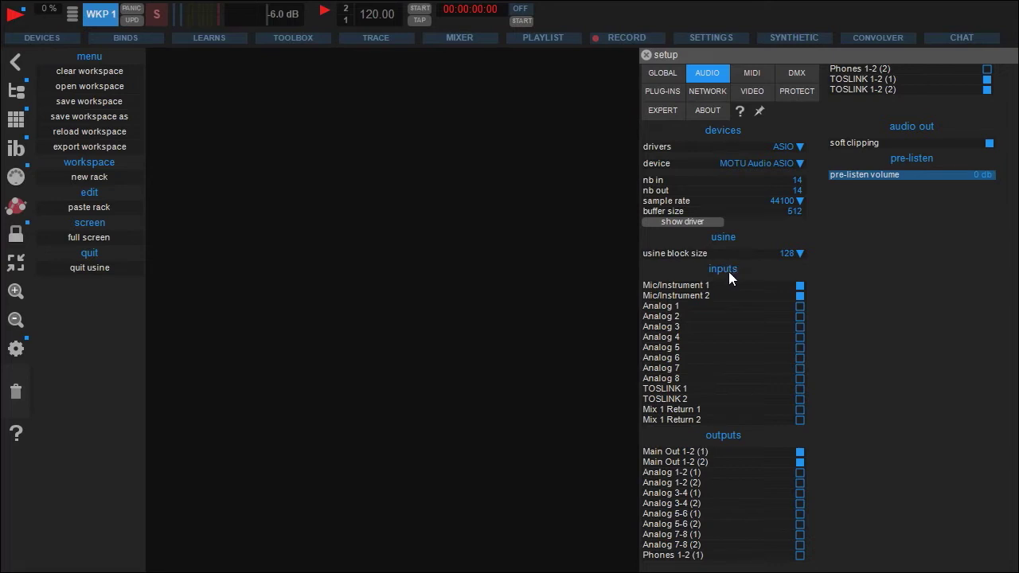
click(799, 316)
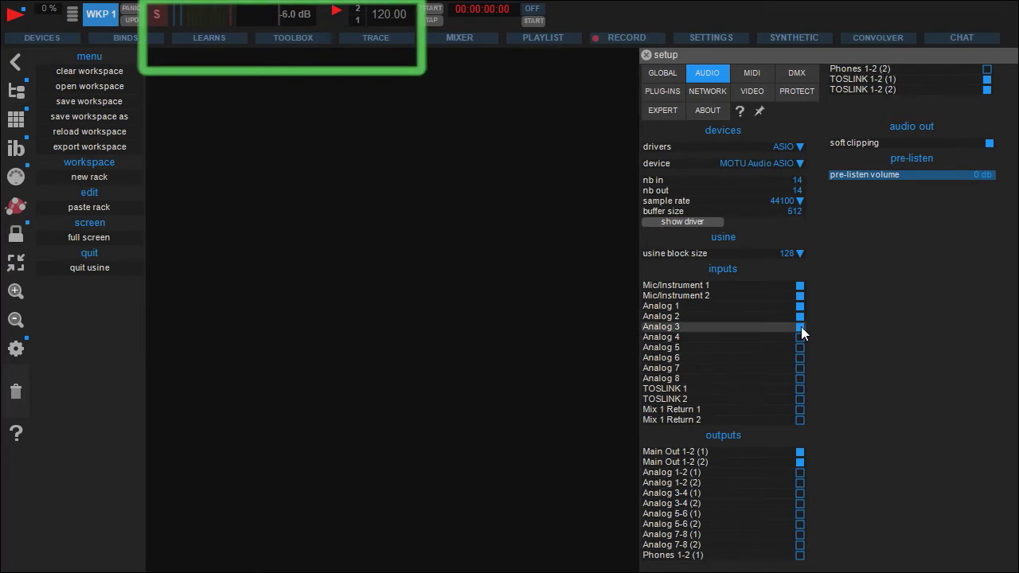
click(799, 327)
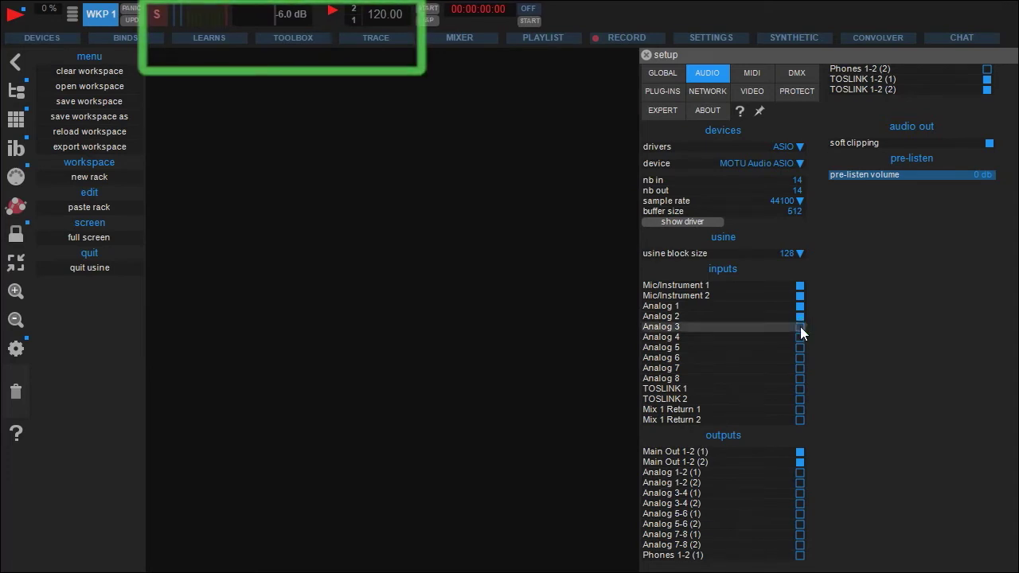
click(799, 326)
click(800, 316)
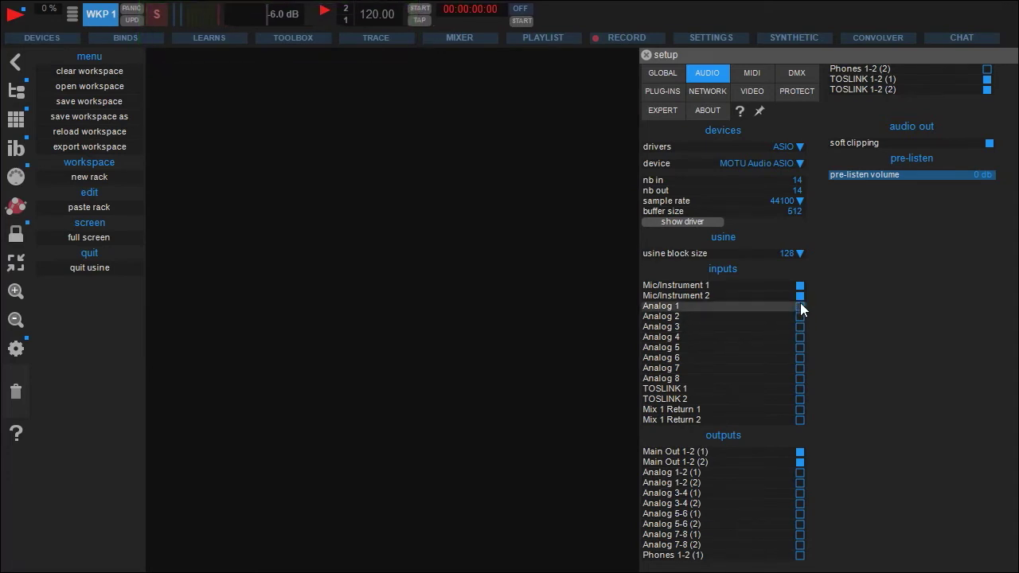
click(800, 304)
Re-enable the 828mkII MIDI input, rescan MIDI devices, and return to the global settings.
click(752, 74)
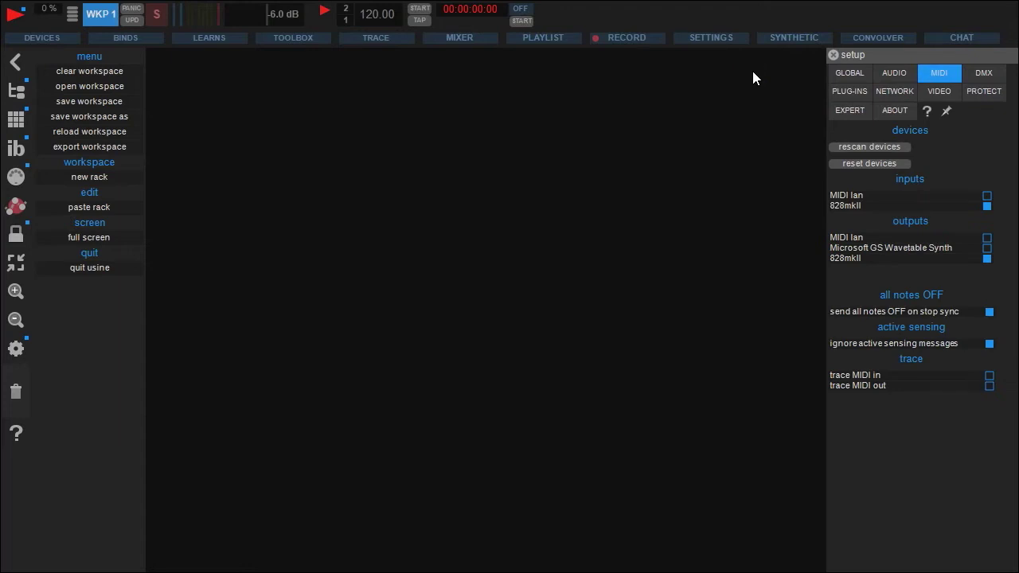
click(987, 206)
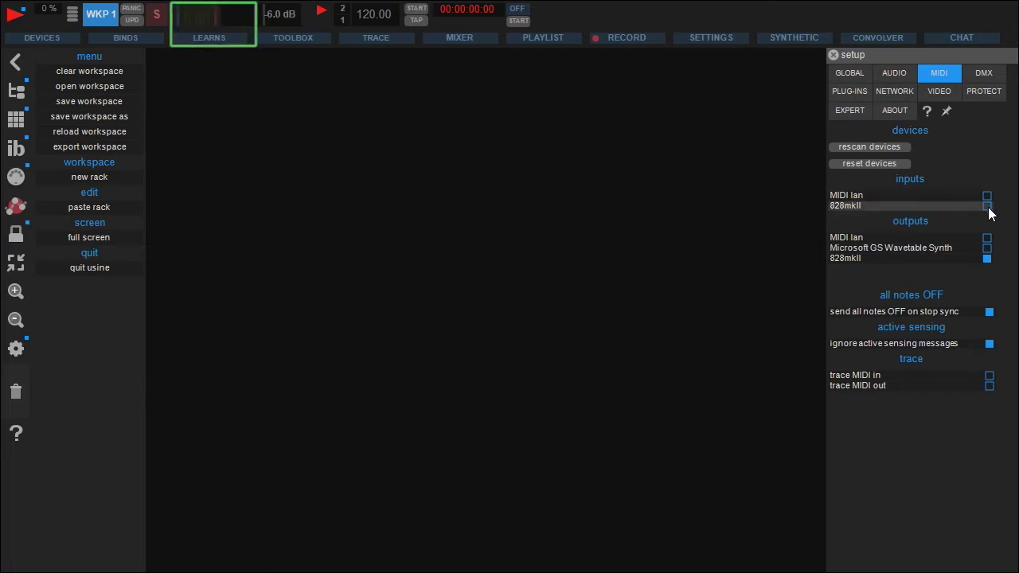
click(987, 206)
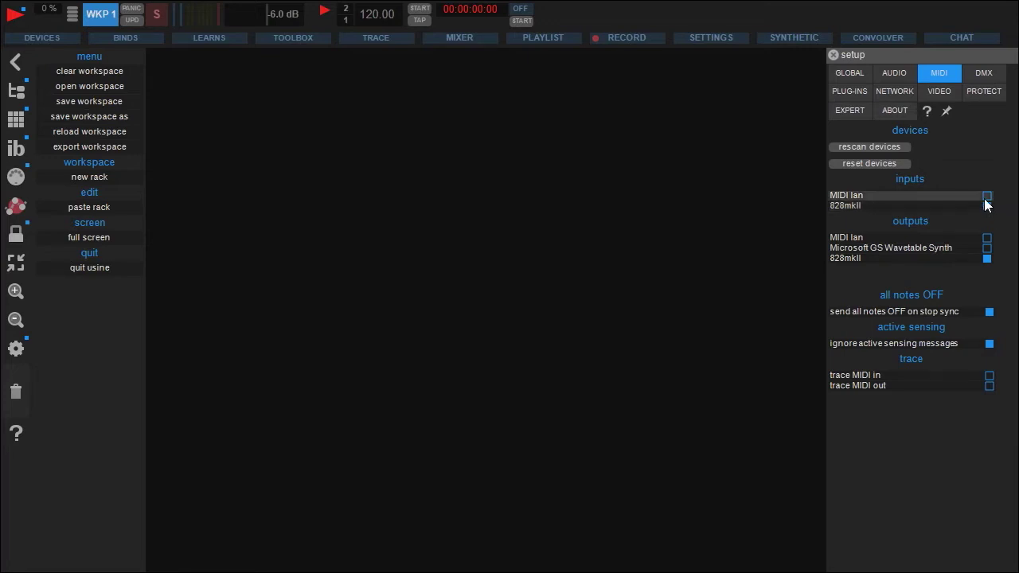
click(879, 147)
click(849, 73)
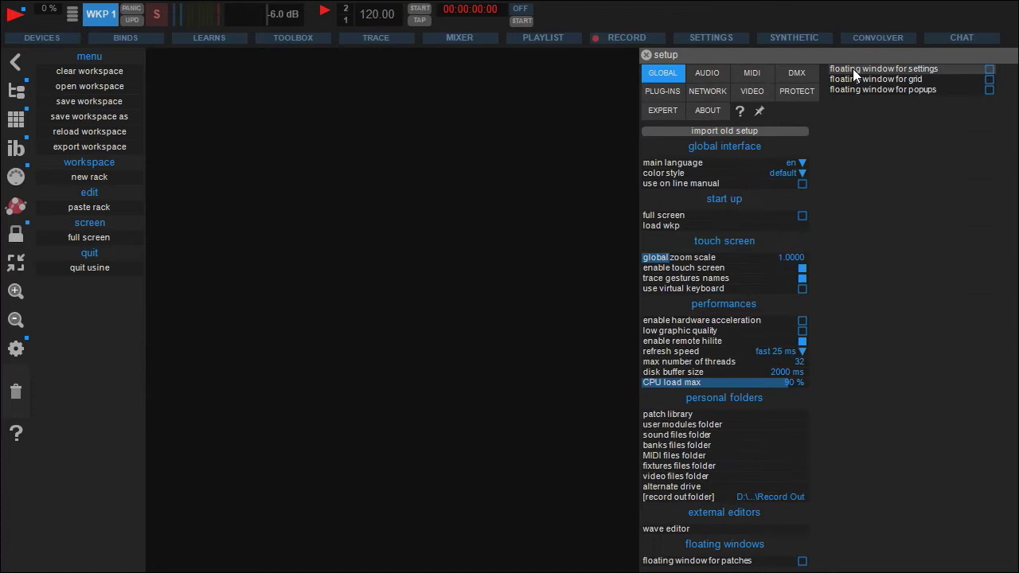
click(702, 435)
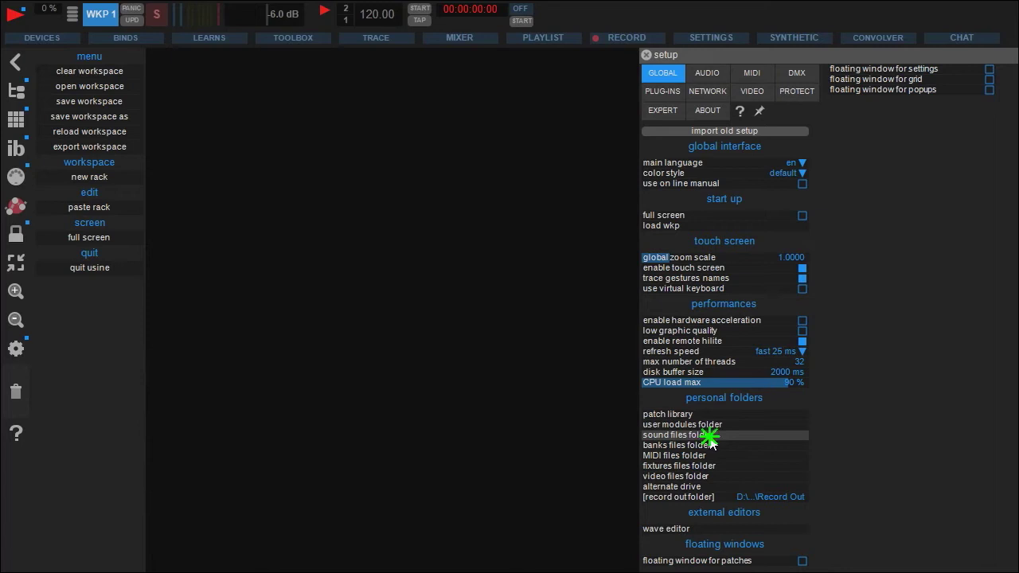
click(649, 416)
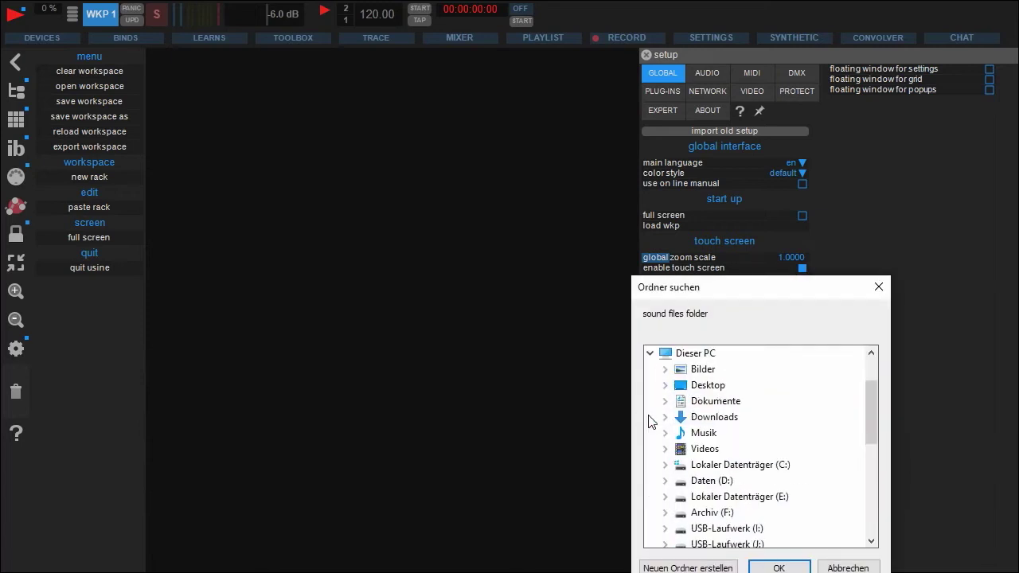
double_click(674, 482)
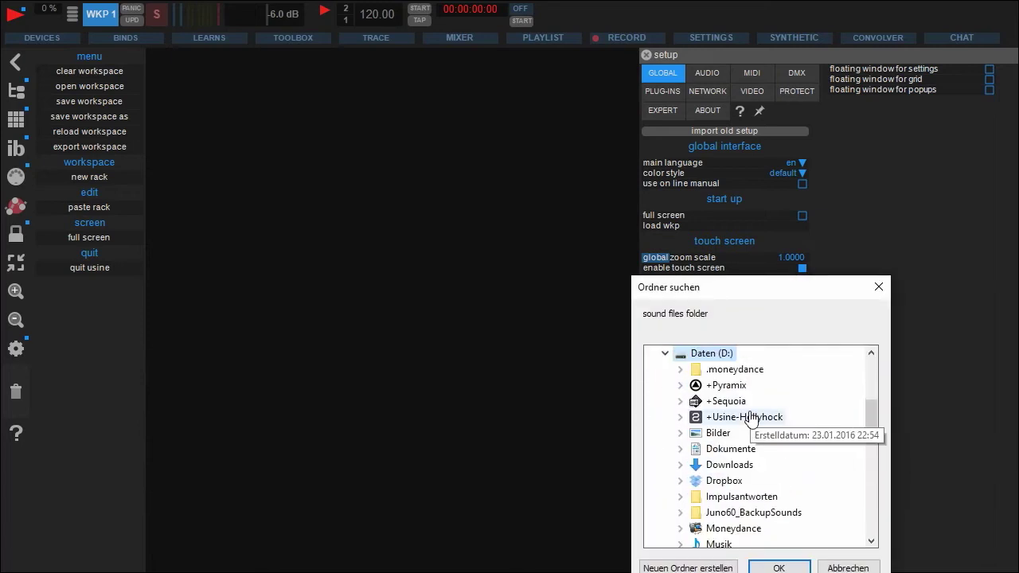
click(850, 566)
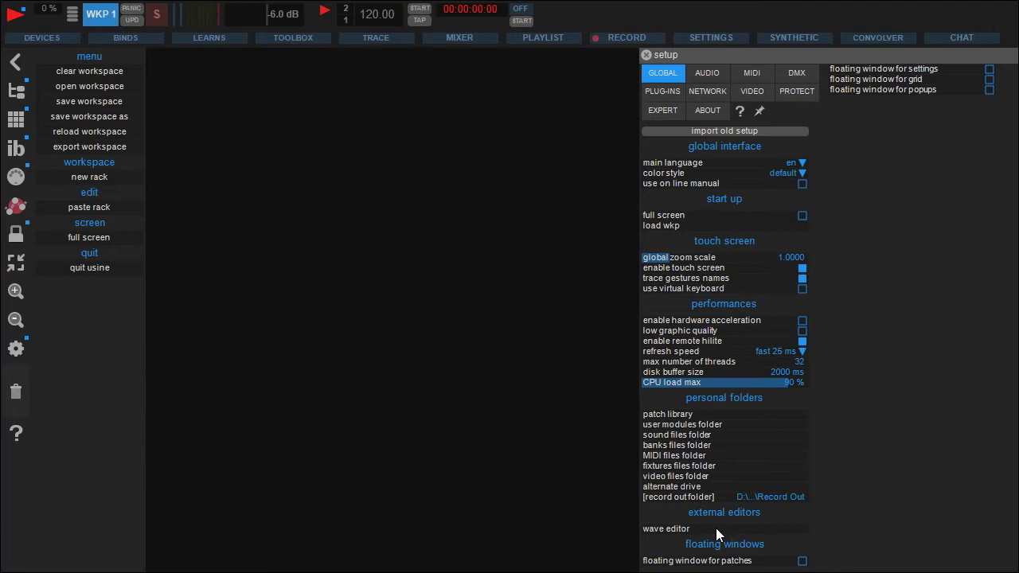
Close setup and display the Stereo Out device's routing patch from the Devices list.
click(646, 56)
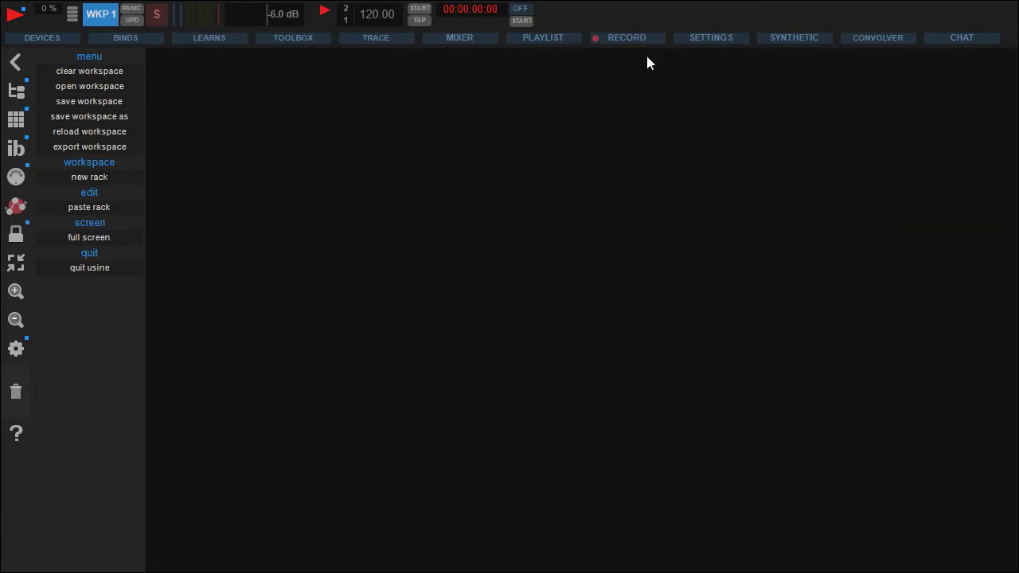
click(36, 39)
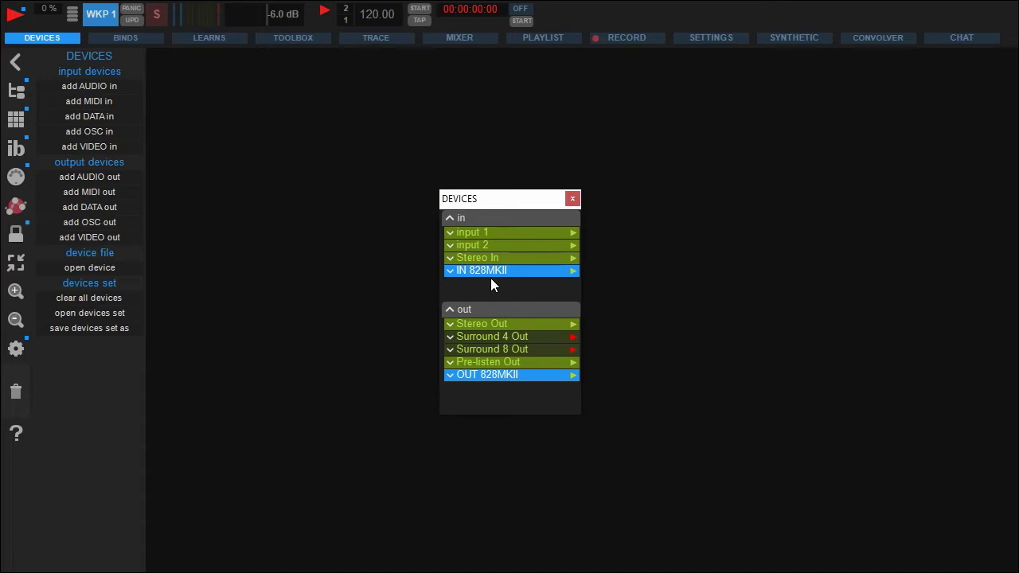
click(484, 325)
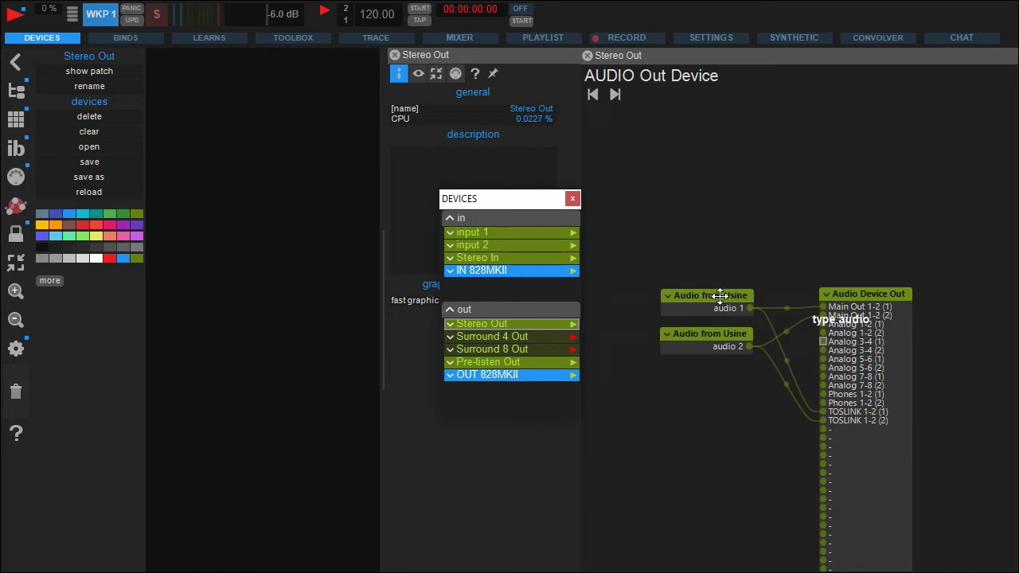
Add a purple audio output device to the out group and name it StageMonitor.
click(497, 404)
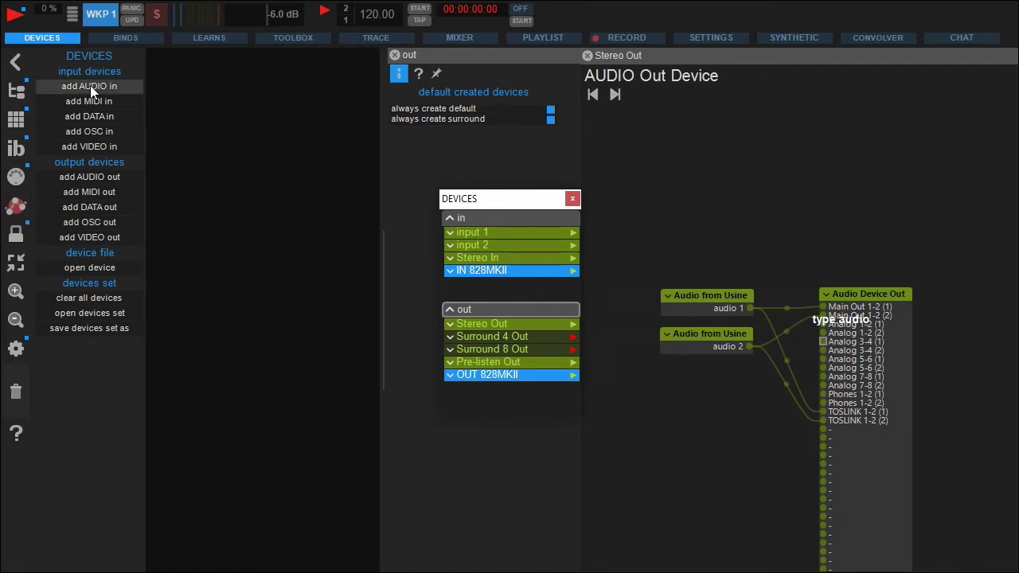
click(115, 176)
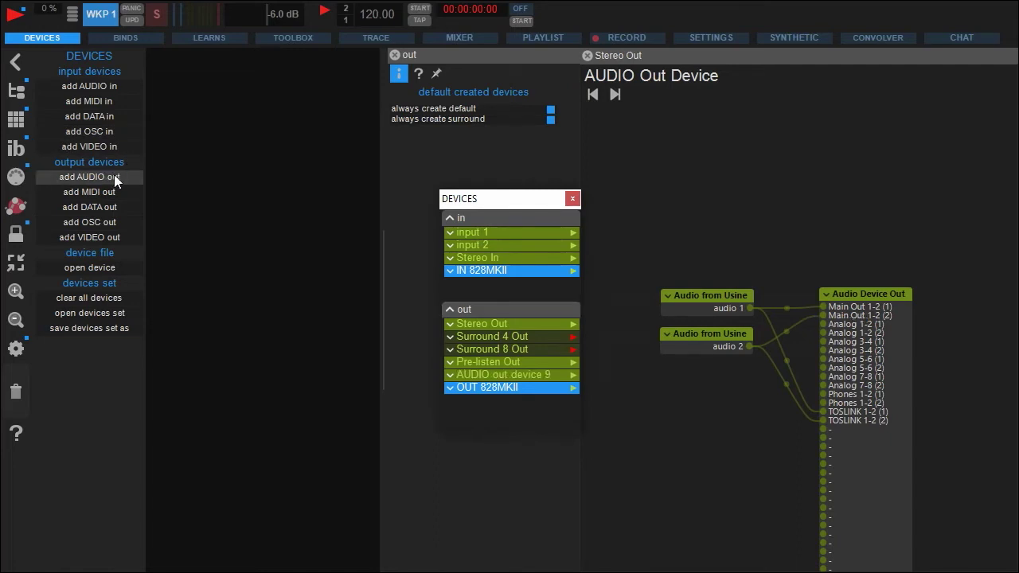
click(497, 377)
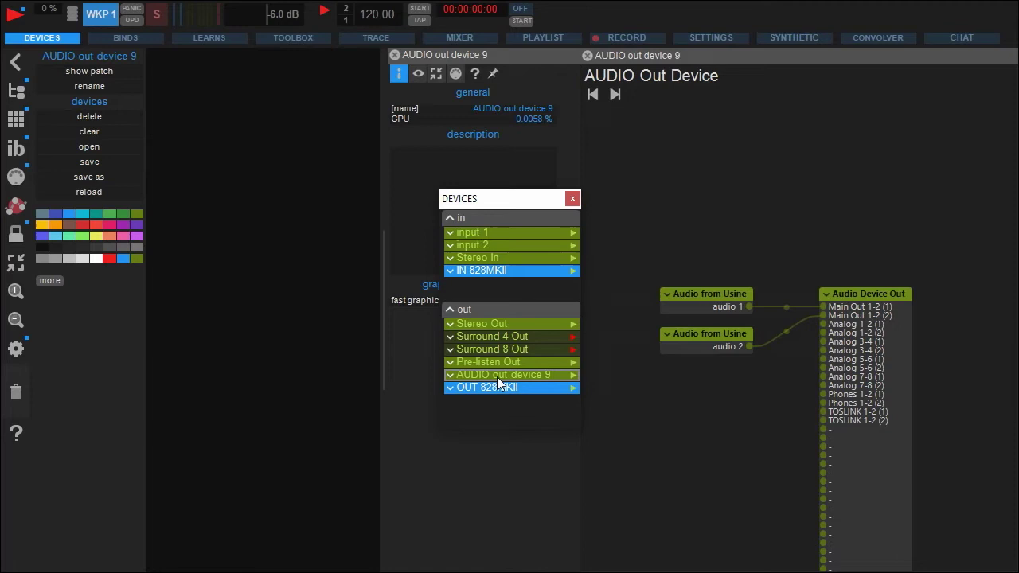
click(121, 223)
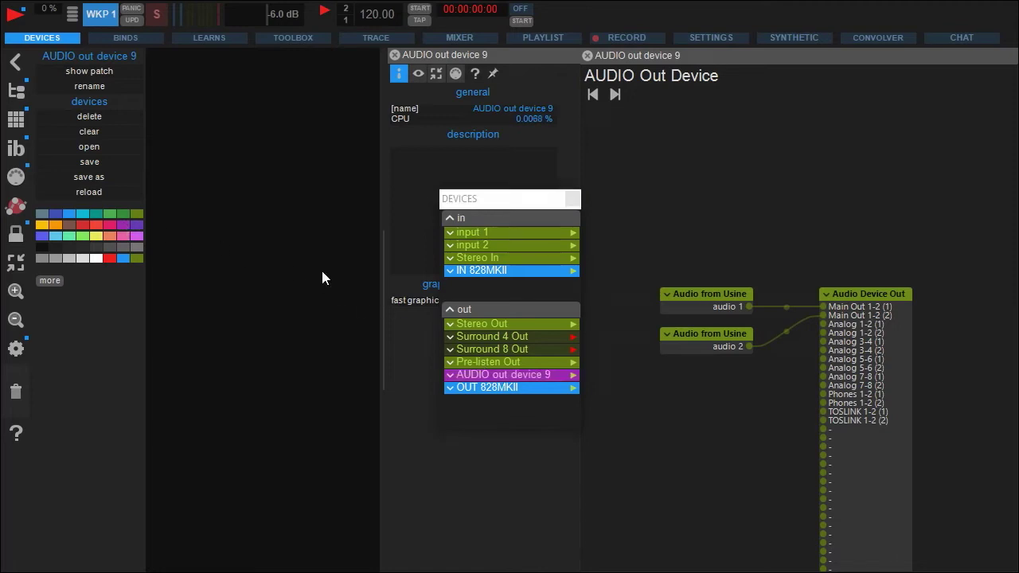
double_click(510, 375)
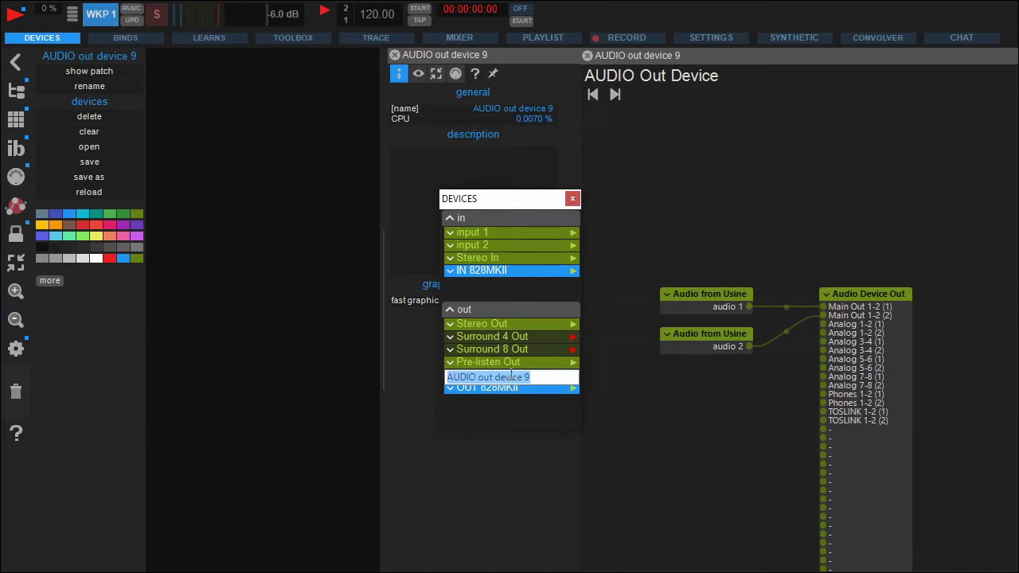
text(StageM)
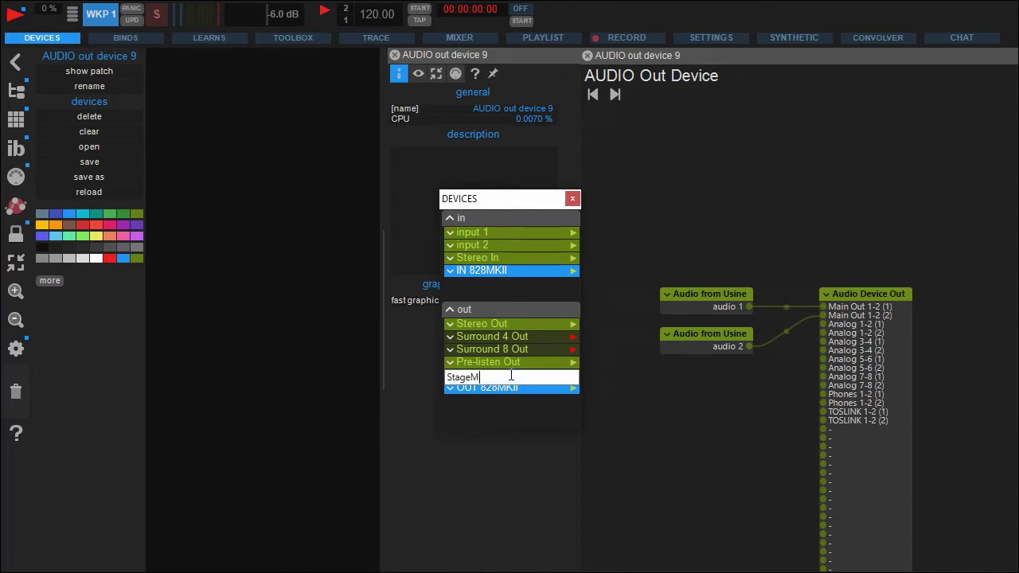
text(onitor)
key(Return)
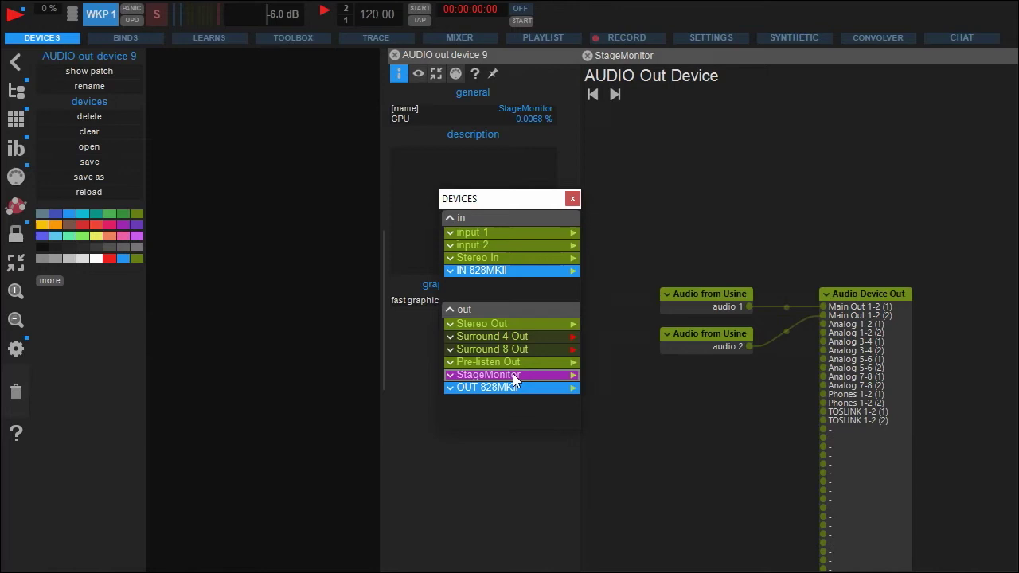
Replace StageMonitor's two Audio from Usine modules with one wired to Analog 1-2 (1).
click(707, 294)
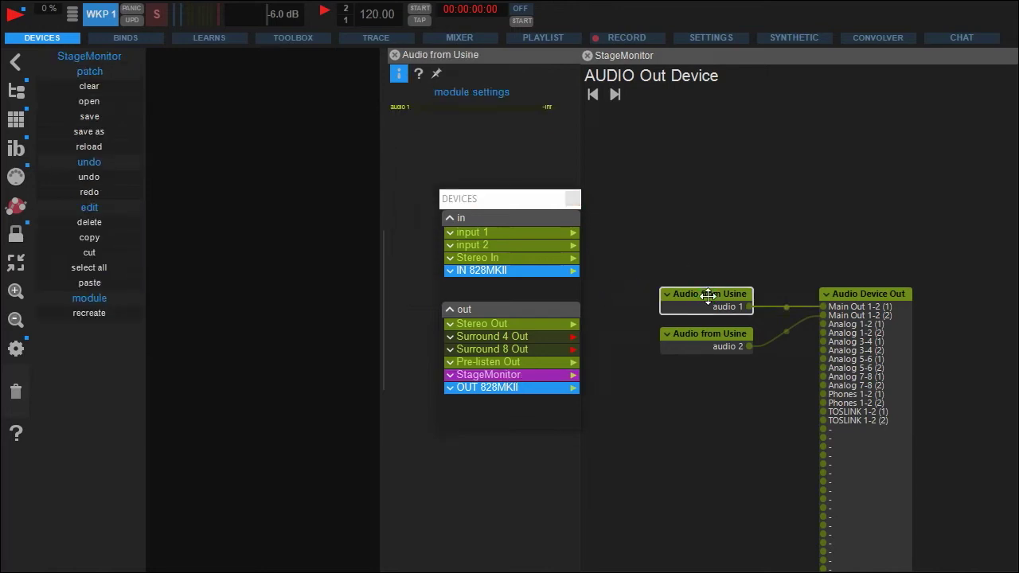
key(Delete)
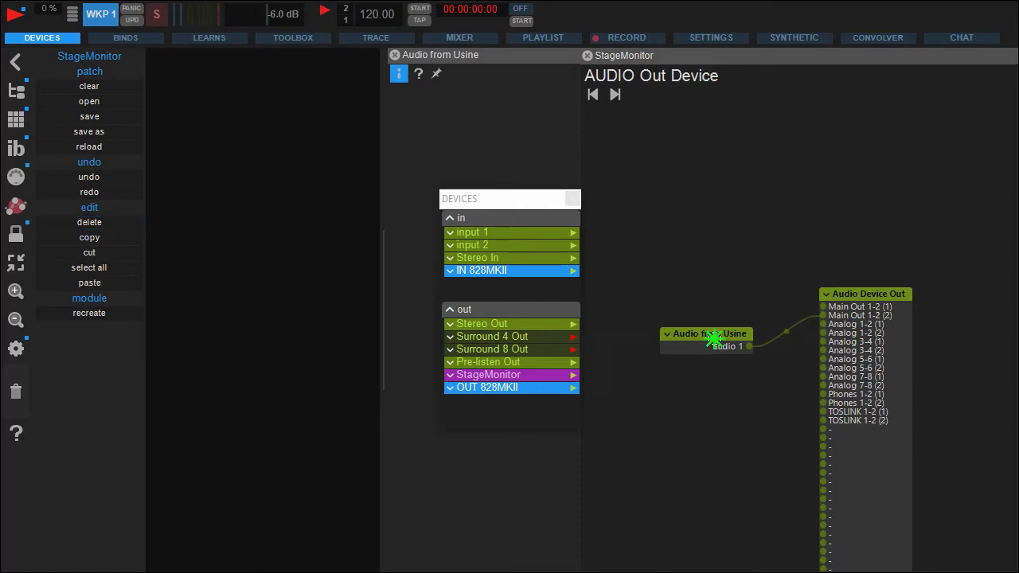
click(714, 338)
key(Delete)
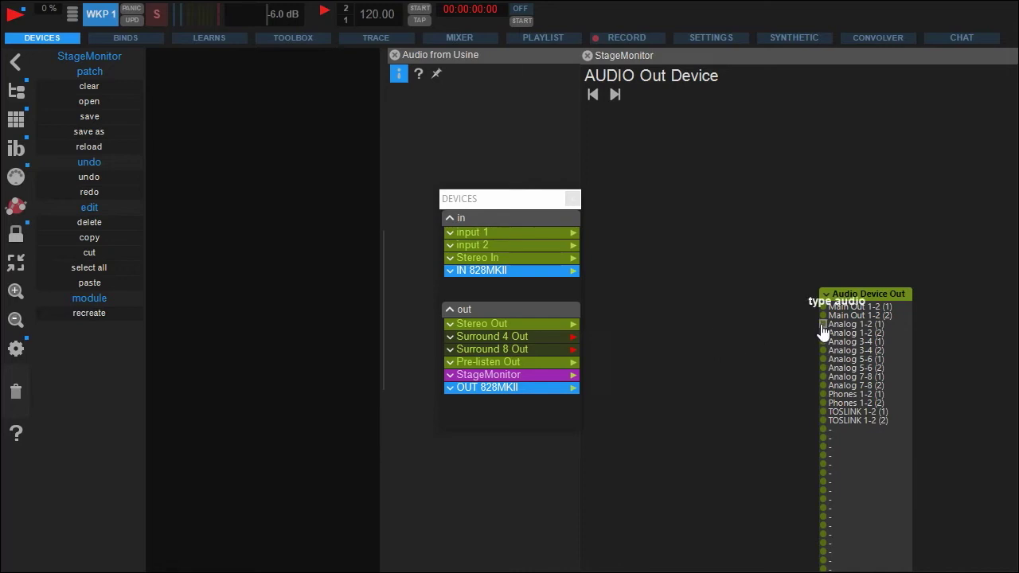
drag(823, 324, 742, 325)
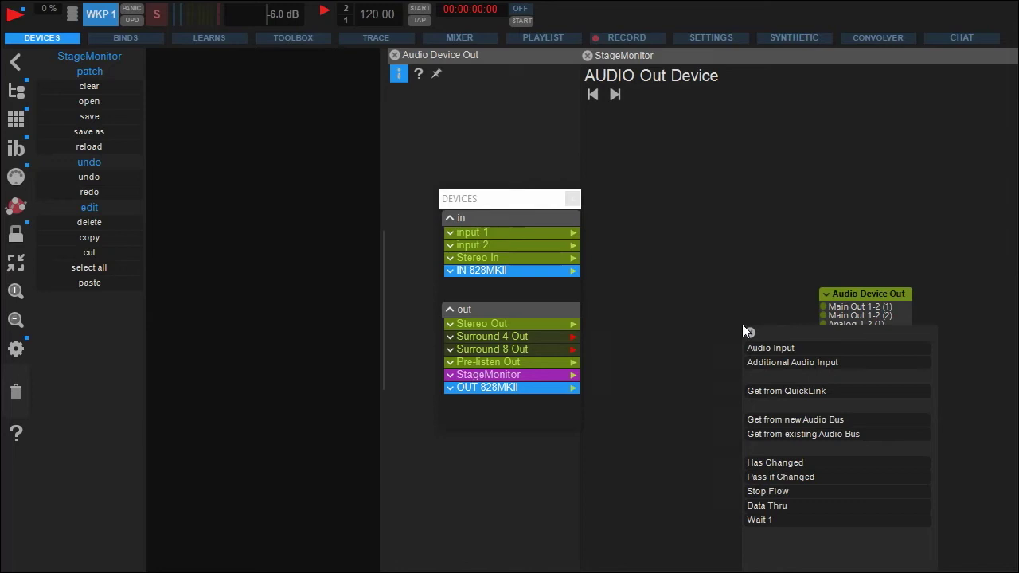
click(786, 348)
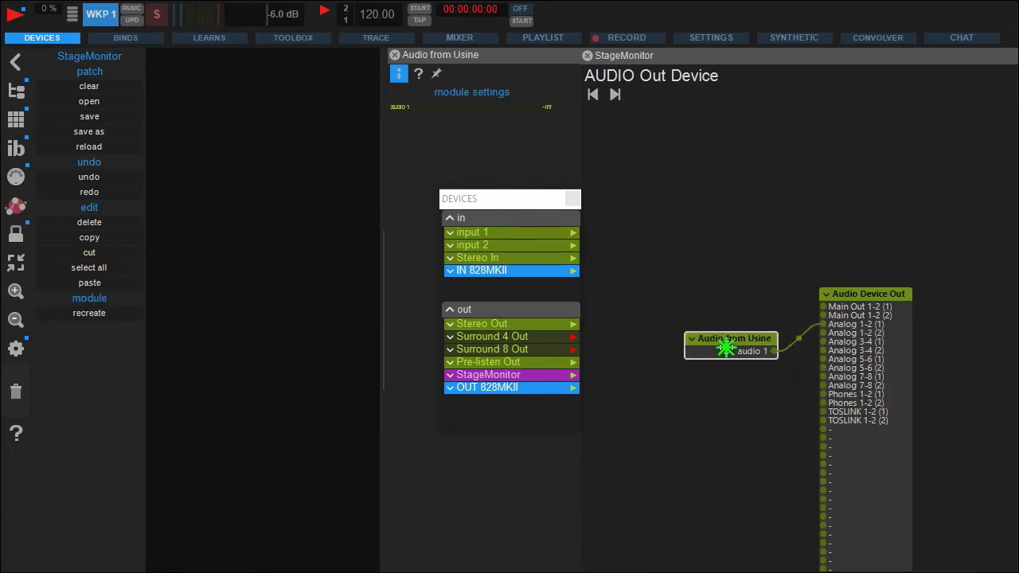
drag(717, 332, 724, 317)
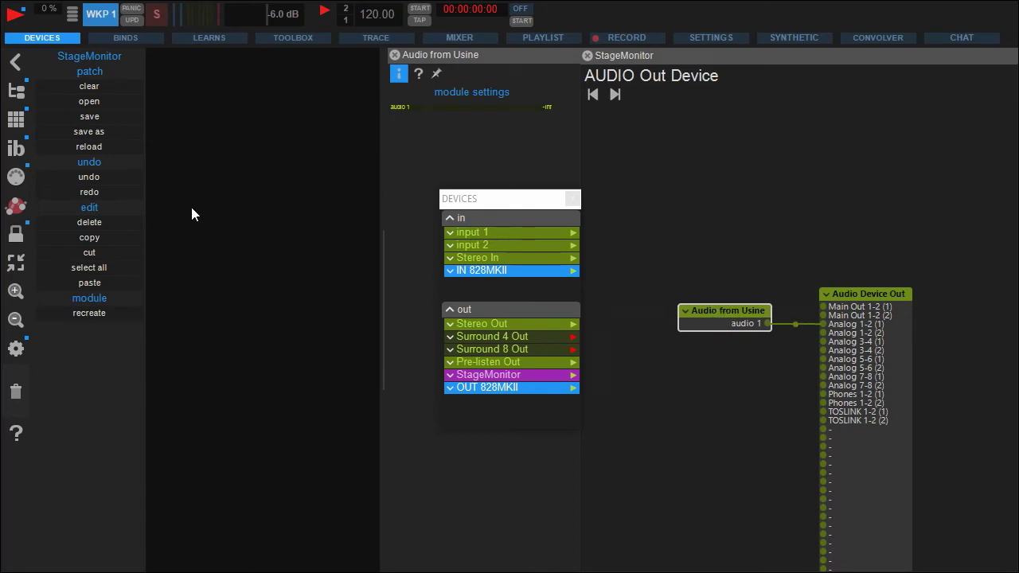
Enable the Analog 1-2 (1) audio output in setup's AUDIO settings.
click(16, 350)
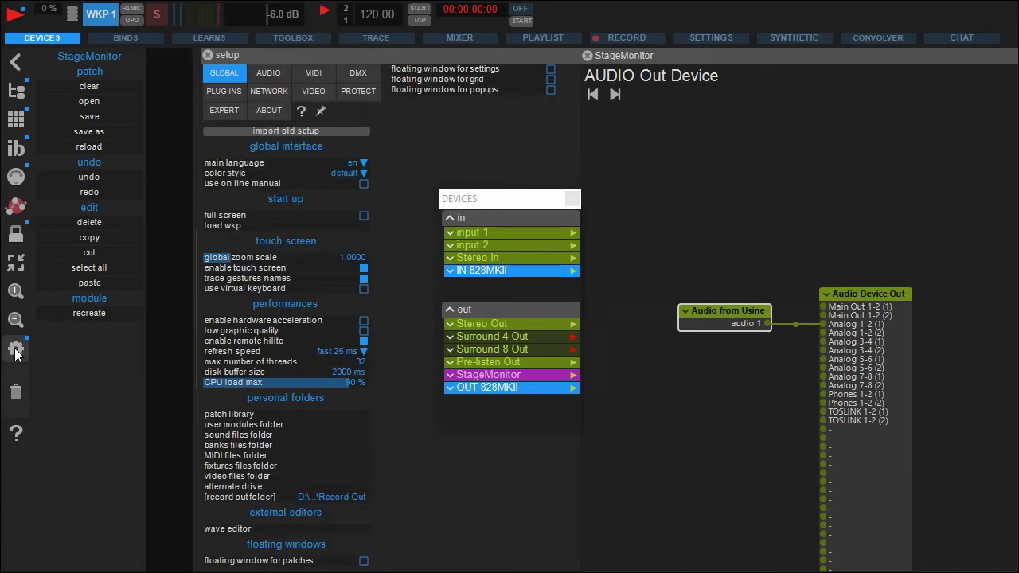
click(269, 72)
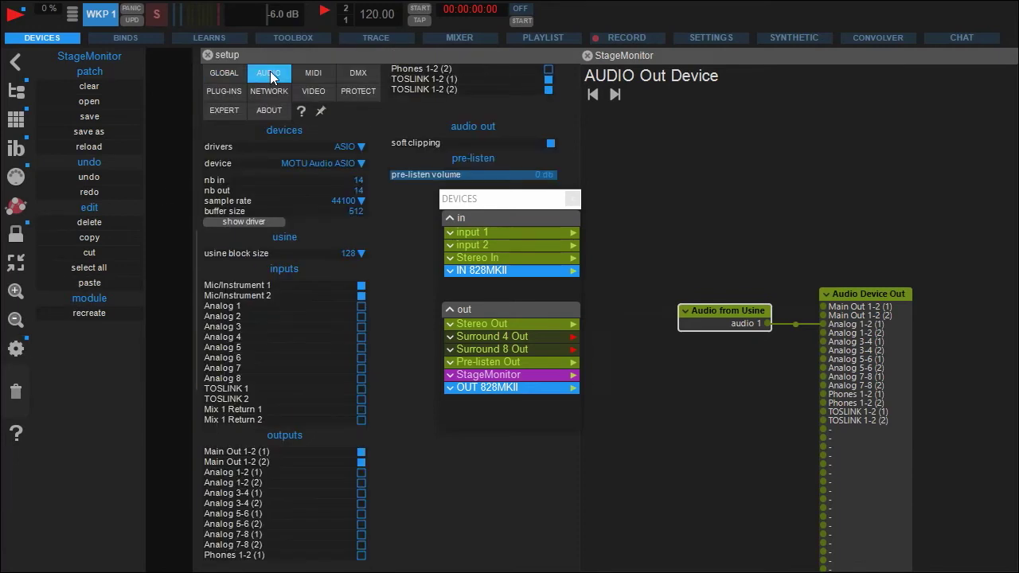
click(360, 472)
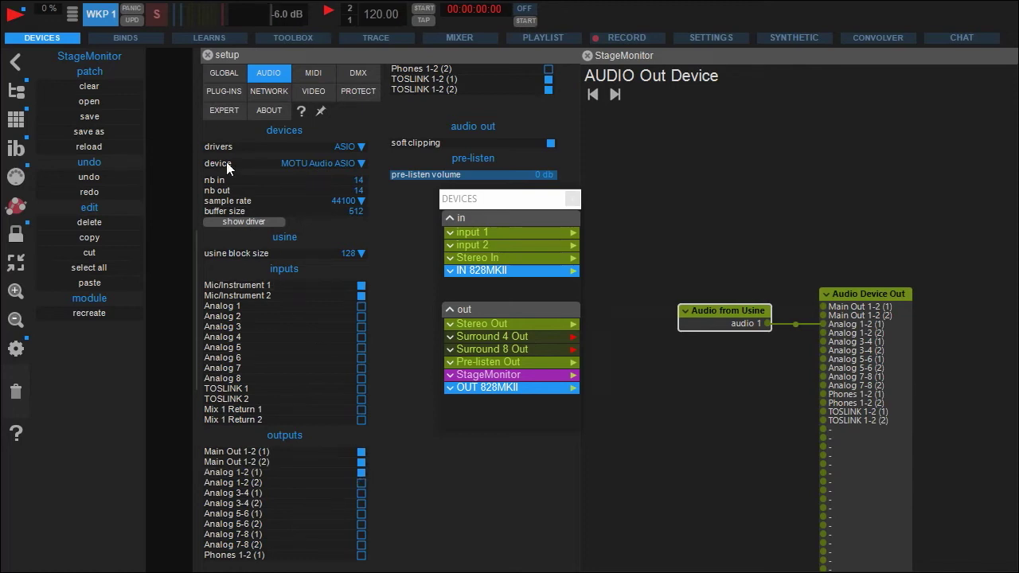
Close setup and the StageMonitor patch, and move the Devices list to the right.
click(207, 54)
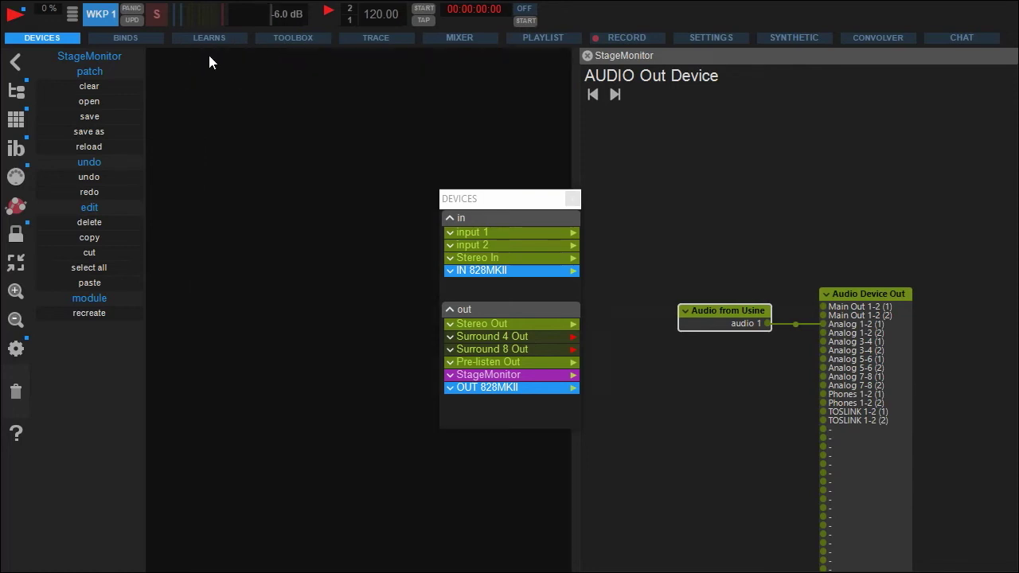
click(587, 56)
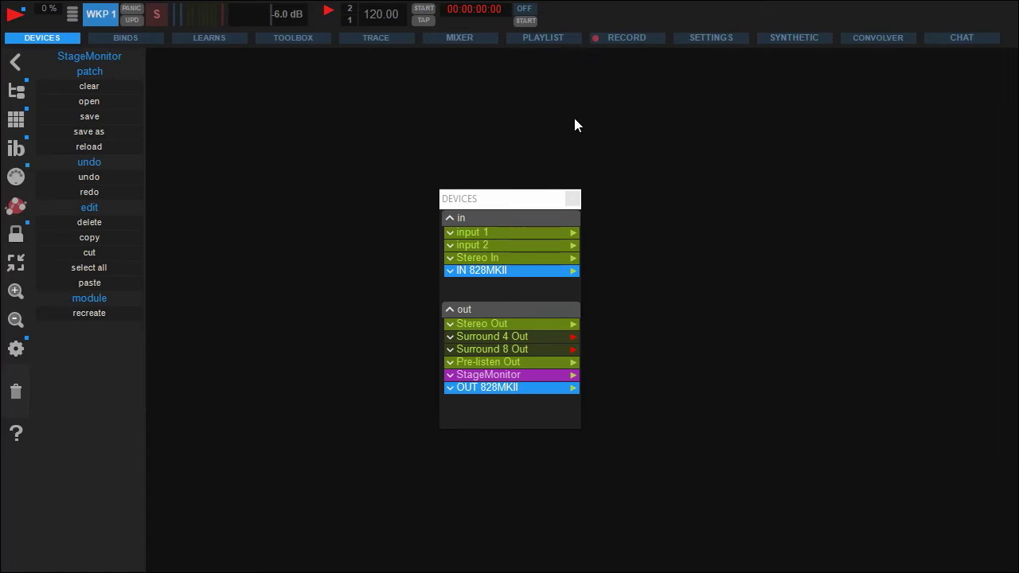
drag(501, 209, 859, 206)
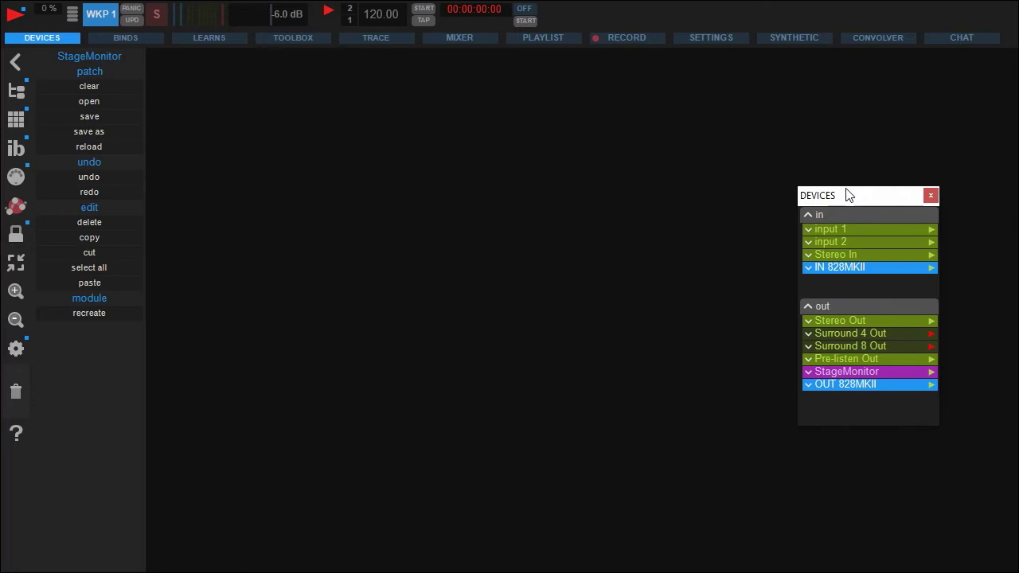
Add a new rack, 1-rack, with input 1 as its audio input.
click(464, 282)
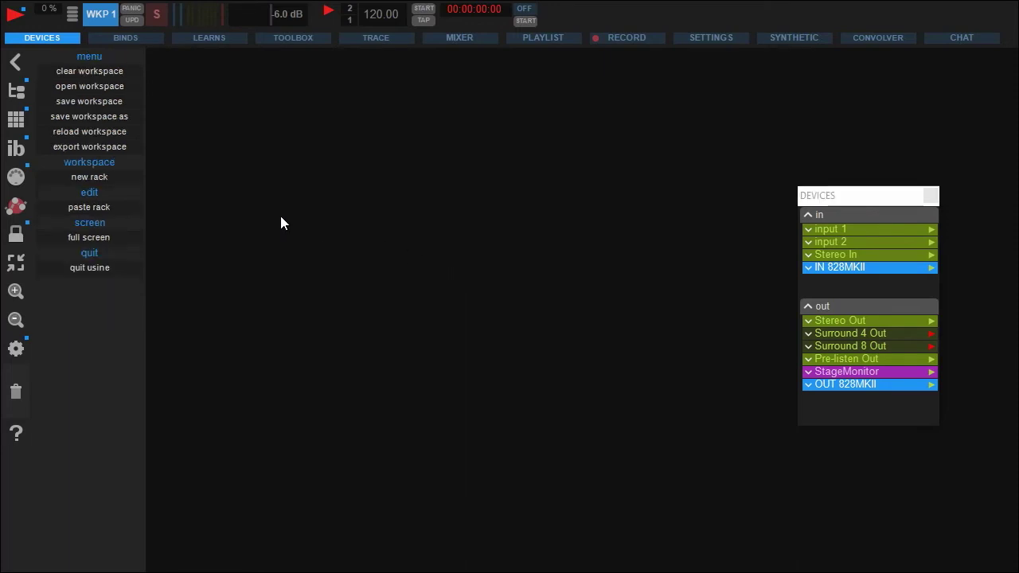
click(100, 176)
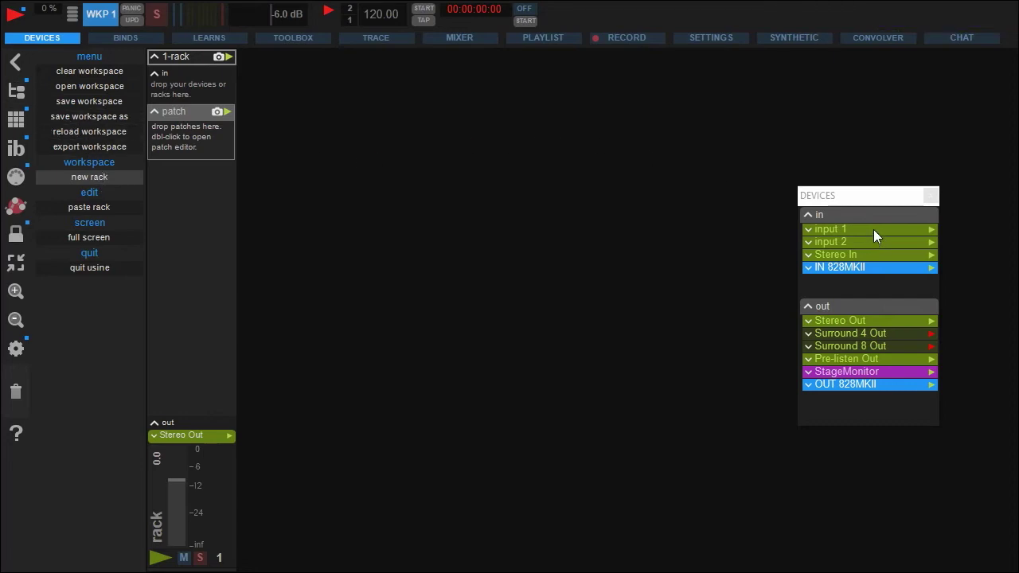
drag(873, 230, 195, 91)
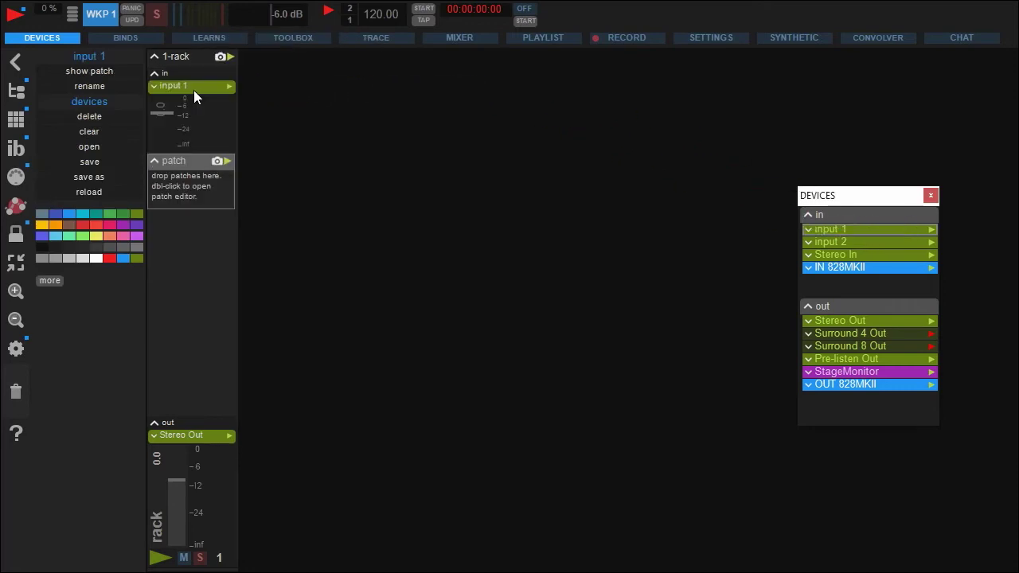
Load the Phaser patch from Audio FX > Delay into 1-rack and test it with playback.
click(23, 95)
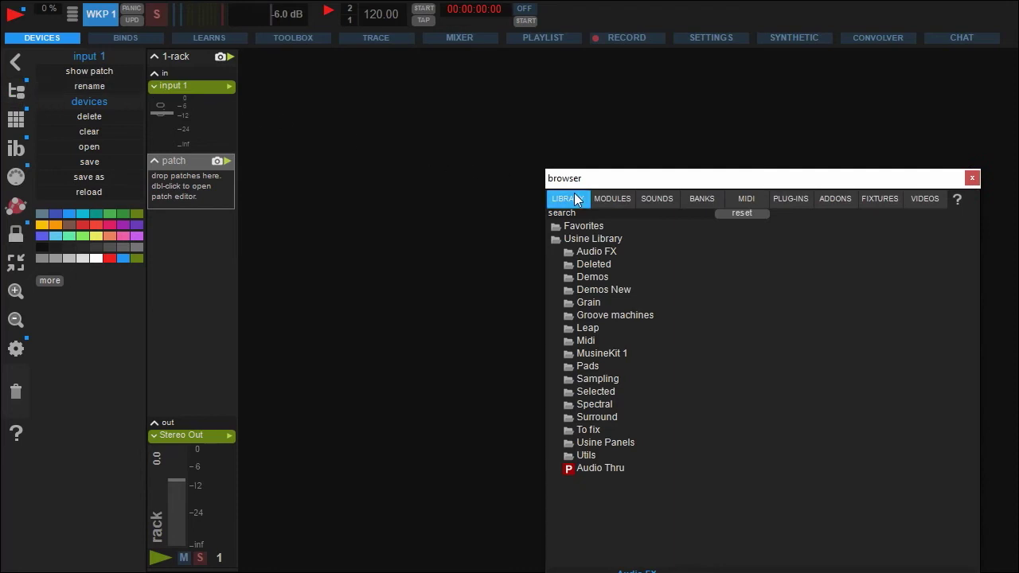
click(593, 250)
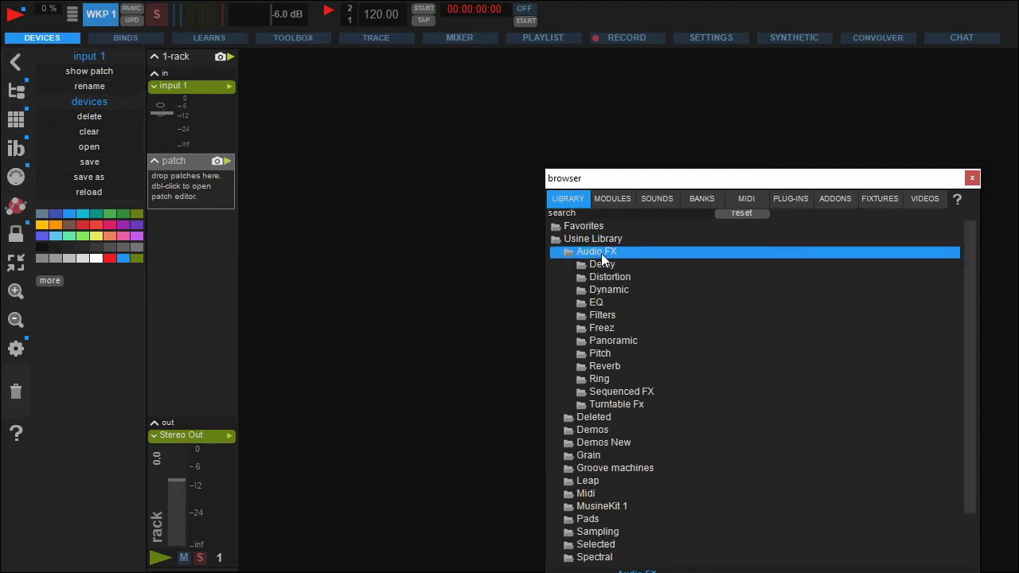
click(601, 263)
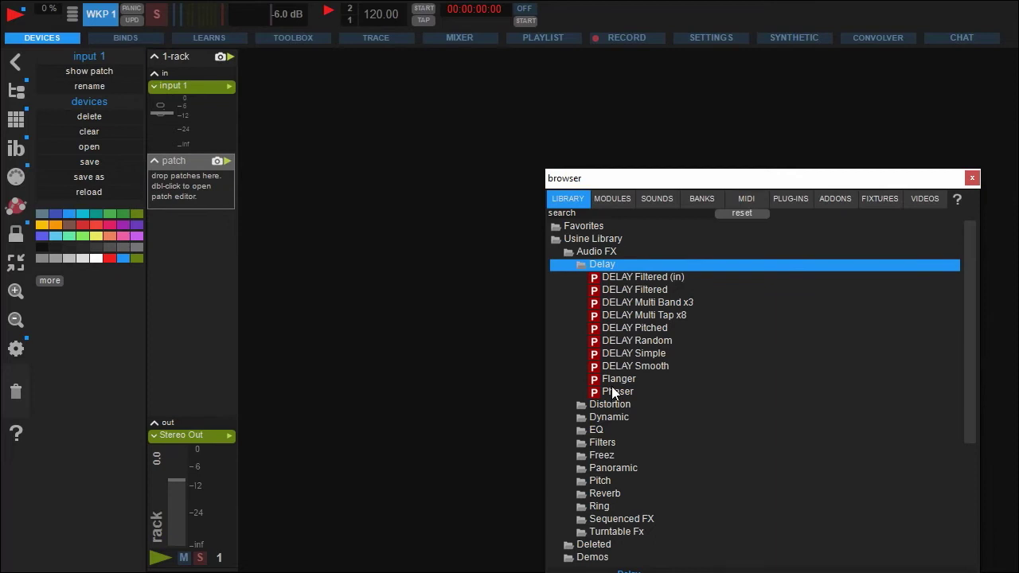
drag(613, 392, 185, 177)
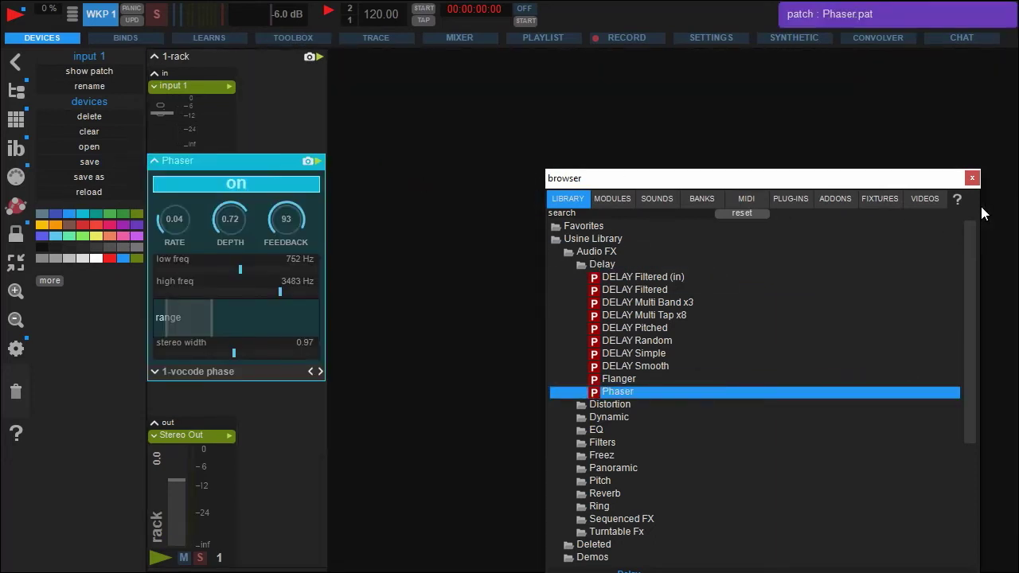
click(972, 180)
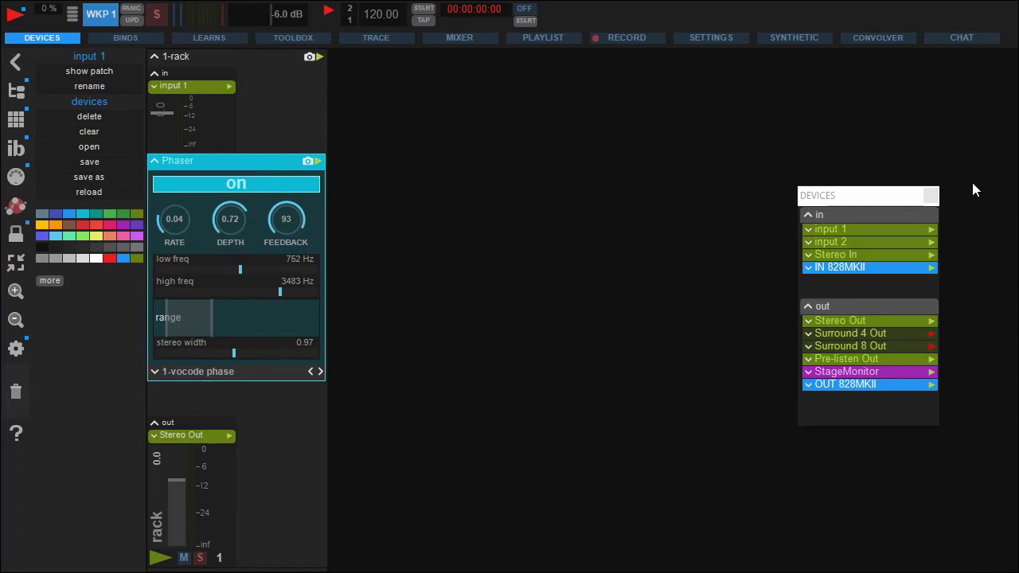
click(15, 15)
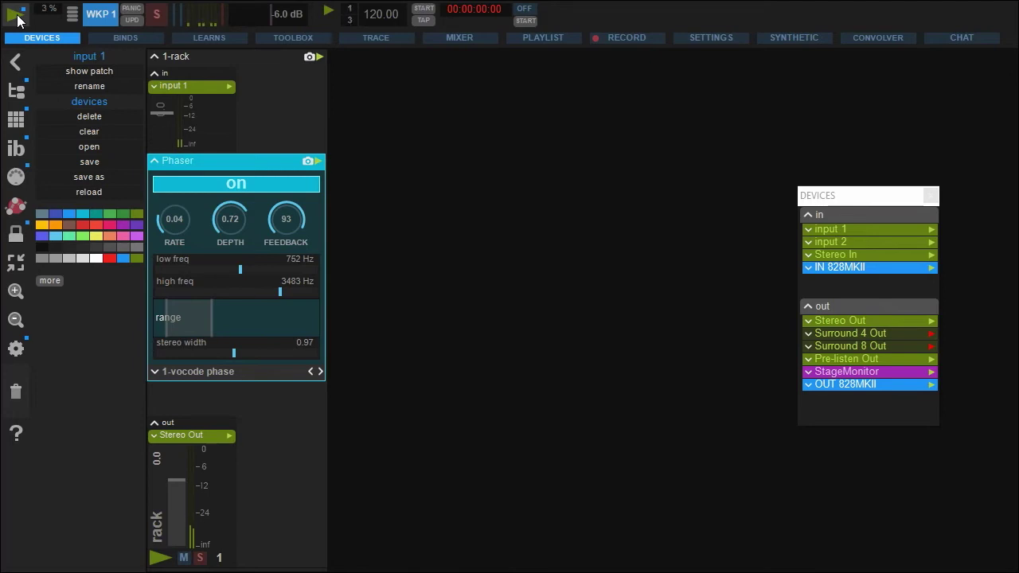
click(17, 15)
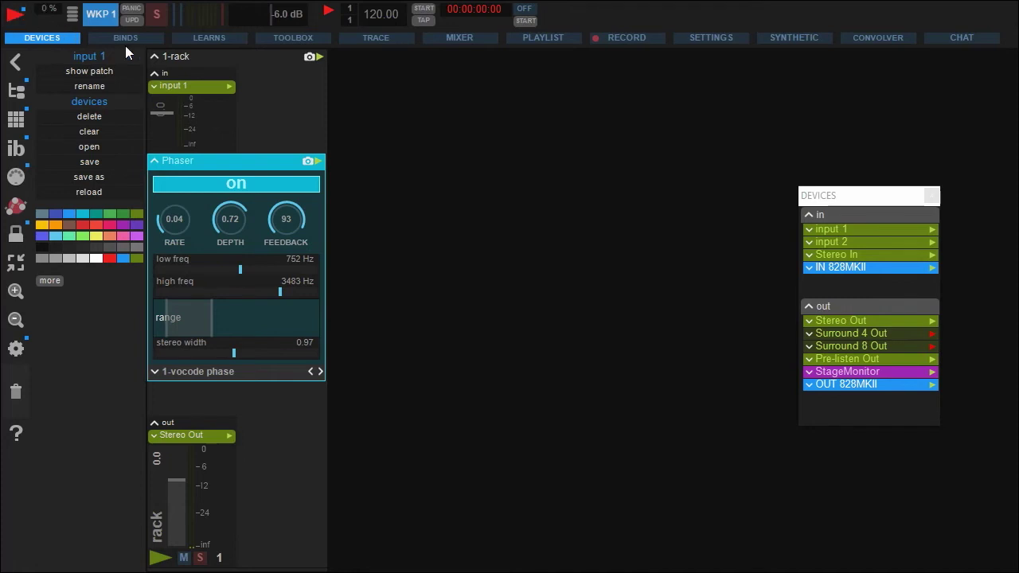
Add a second rack, 2-rack, taking IN 828MKII as its input.
click(494, 229)
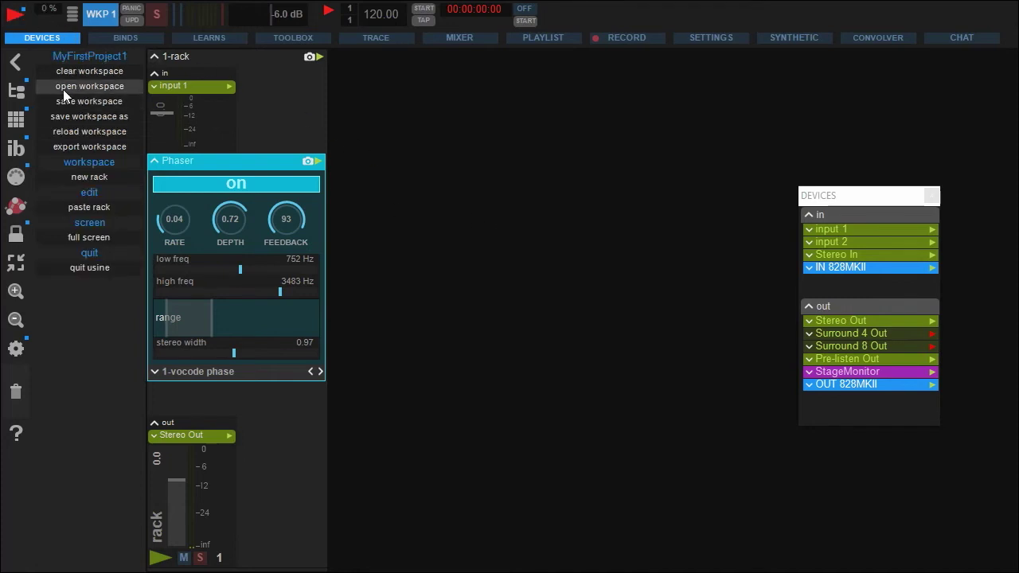
click(88, 176)
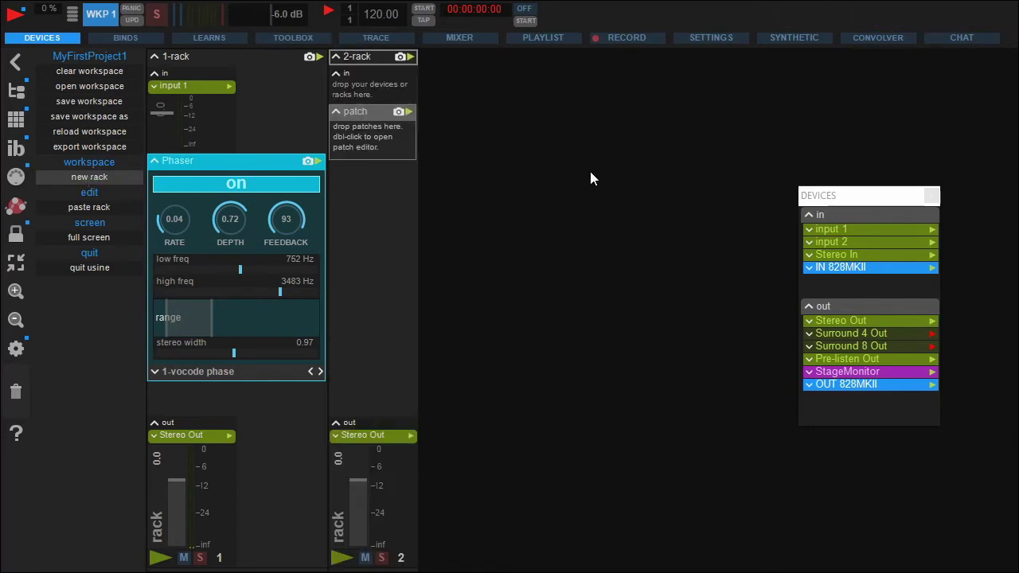
drag(859, 266, 357, 83)
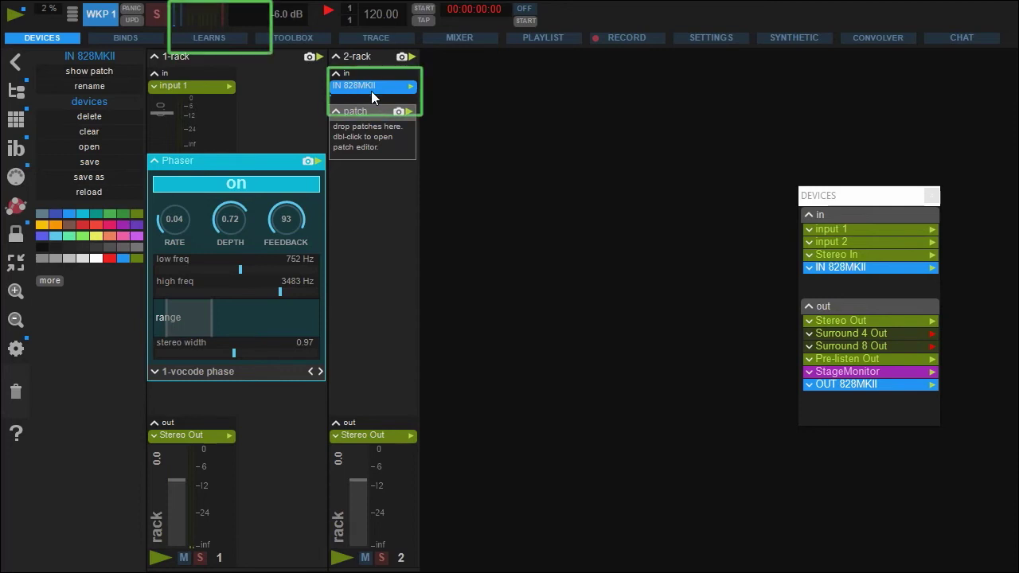
Load the Guitar Alembic Mid bank from BANKS > Guitar into 2-rack and restart the audio engine.
click(14, 14)
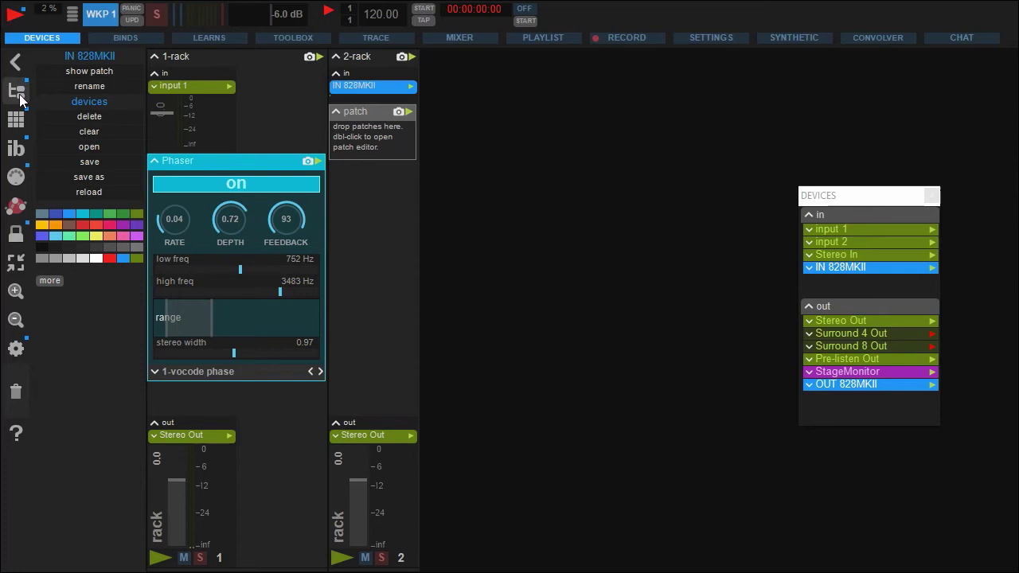
click(19, 94)
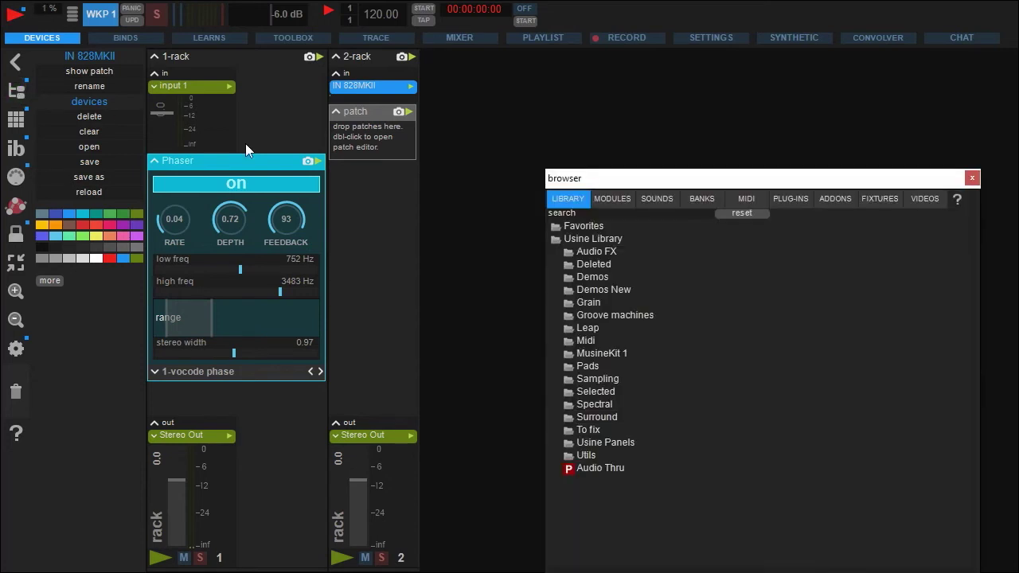
click(693, 198)
click(585, 277)
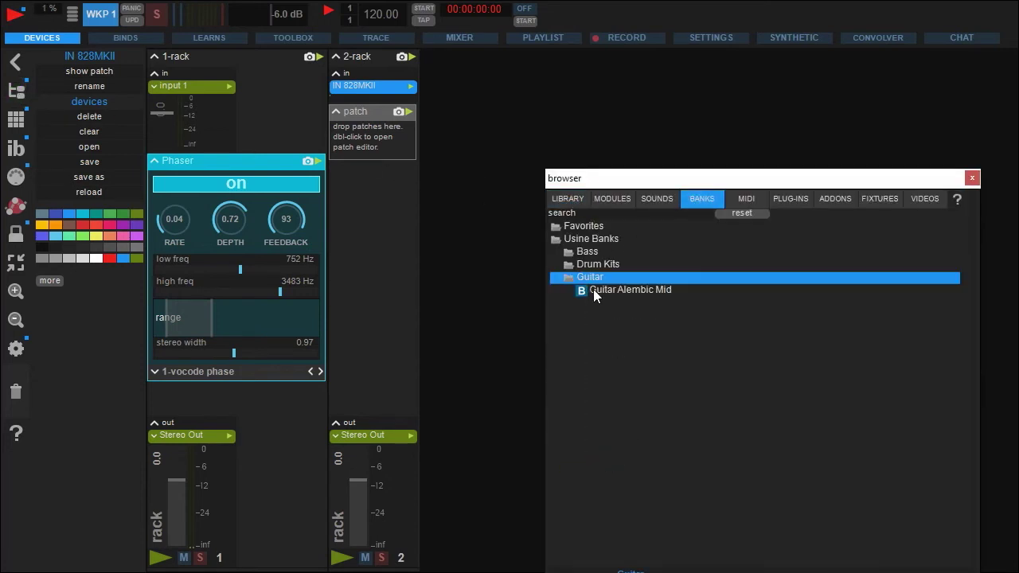
drag(593, 289, 370, 138)
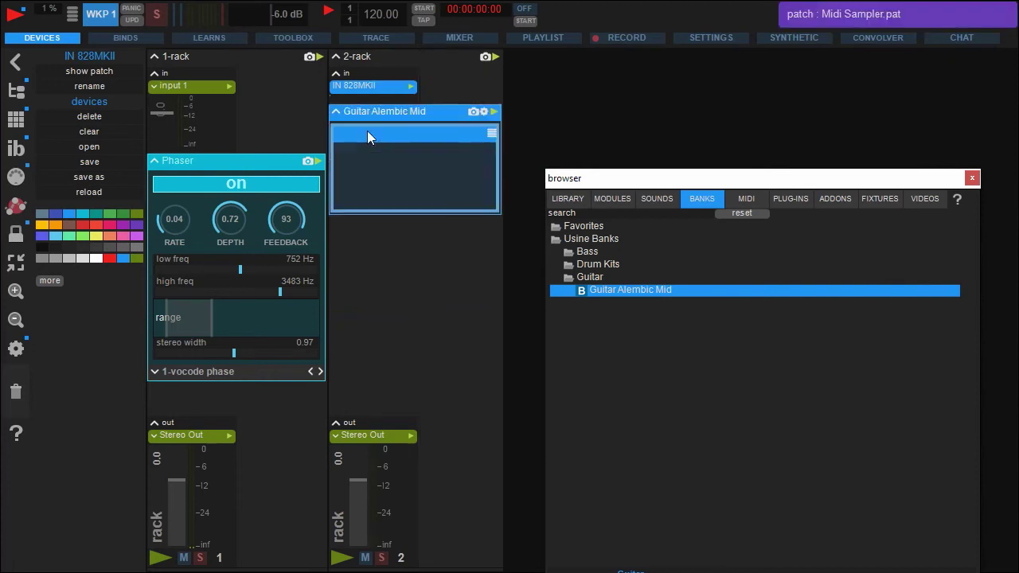
click(972, 177)
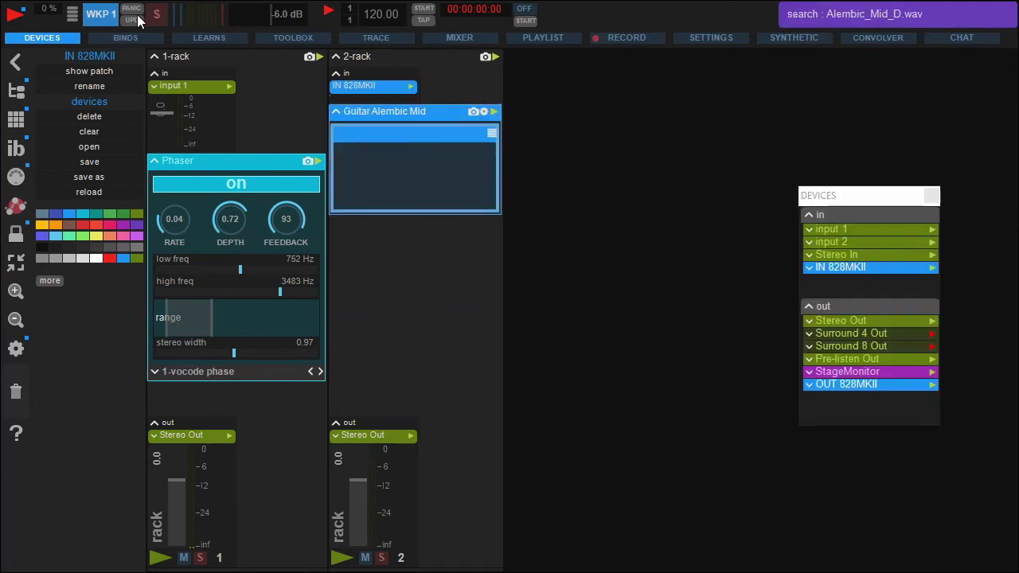
click(16, 17)
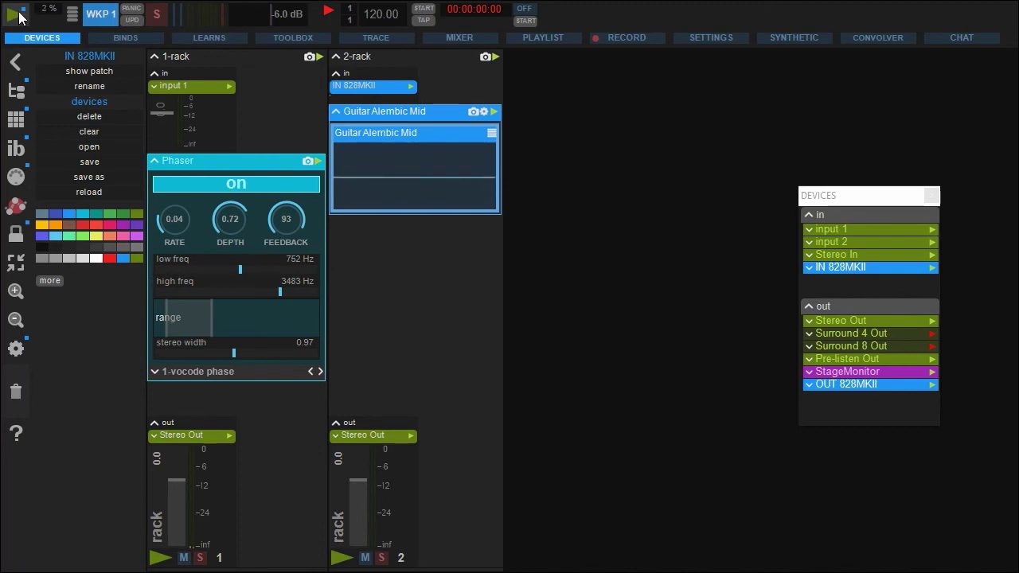
Stop audio, add 3-rack with the Library's Reverb patch, and feed it 1-rack's output.
click(21, 14)
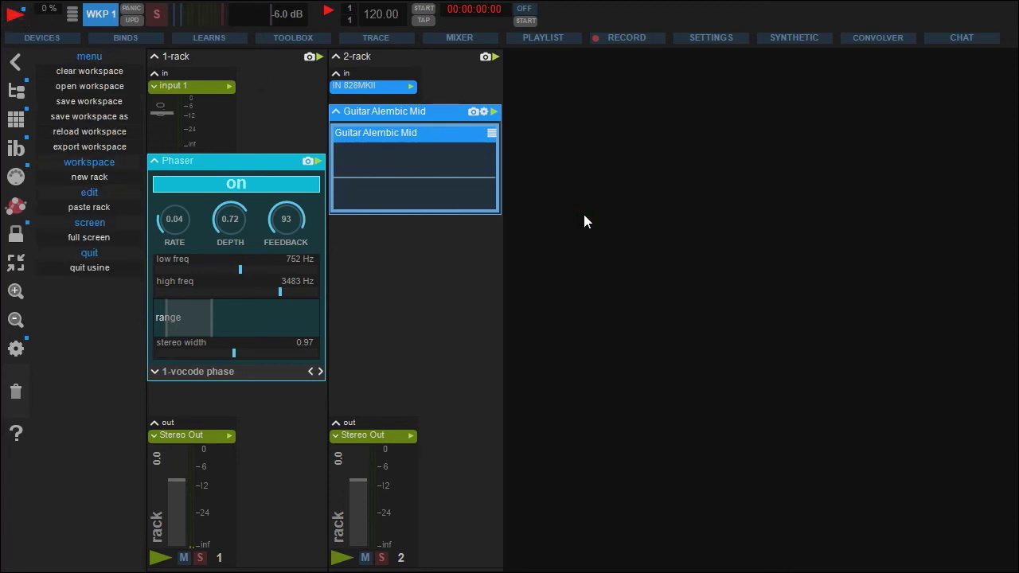
click(97, 177)
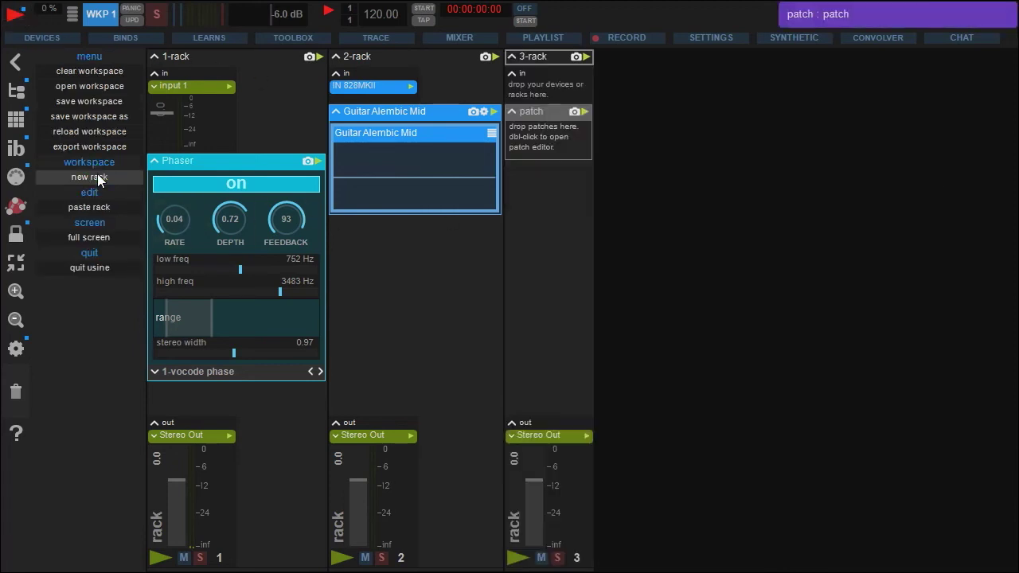
click(16, 90)
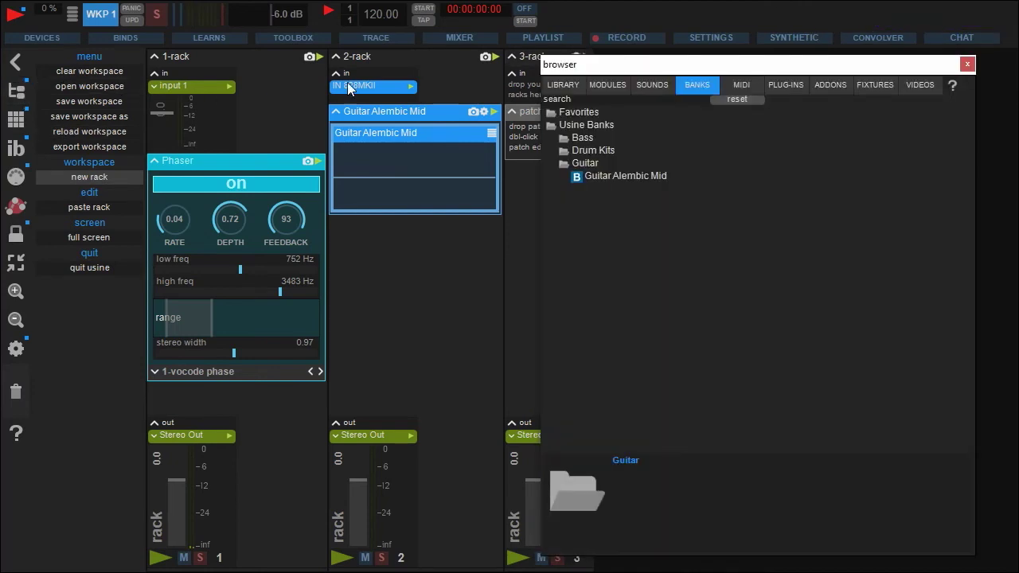
click(546, 85)
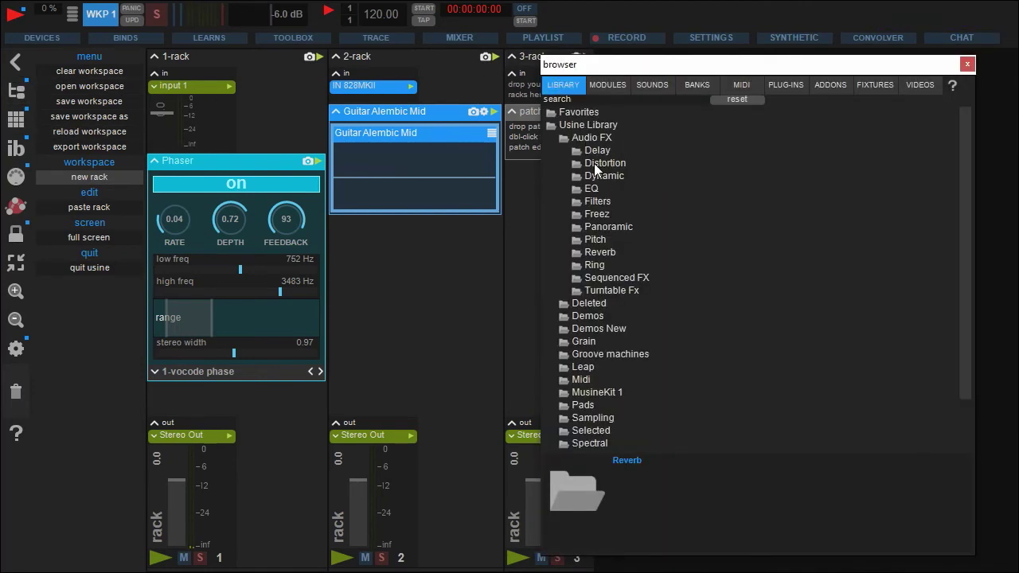
click(604, 252)
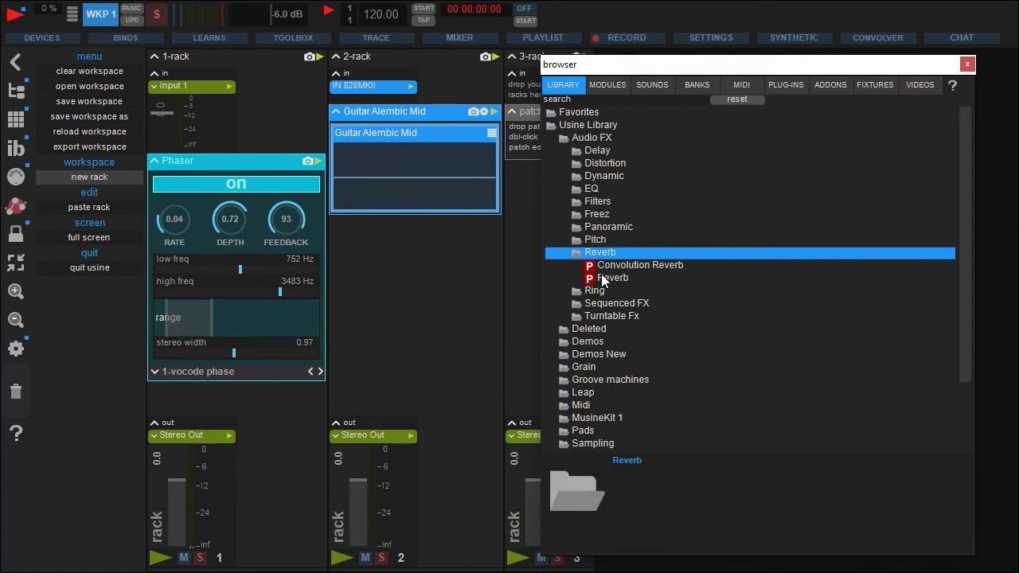
drag(627, 61, 709, 69)
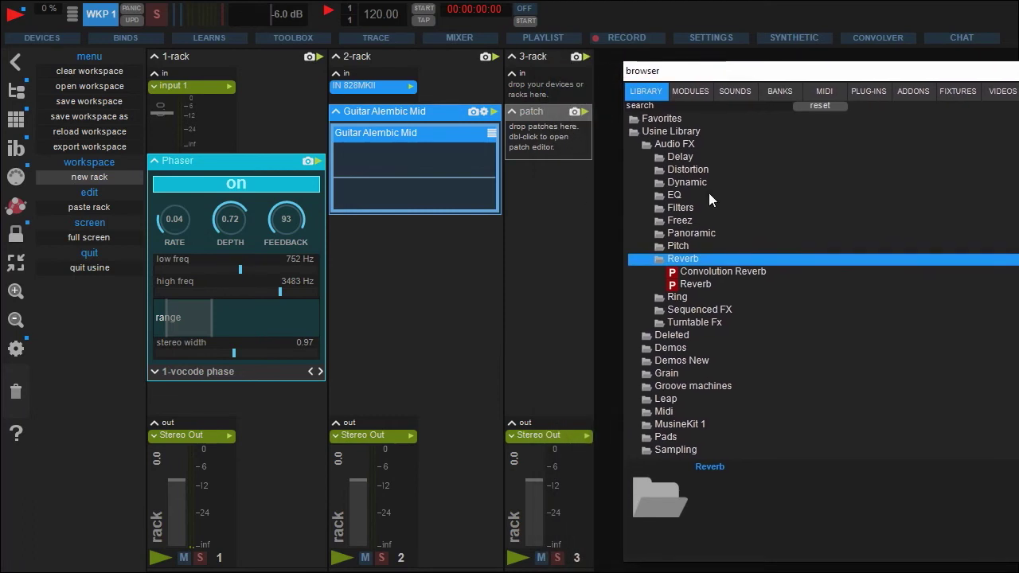
drag(693, 284, 548, 129)
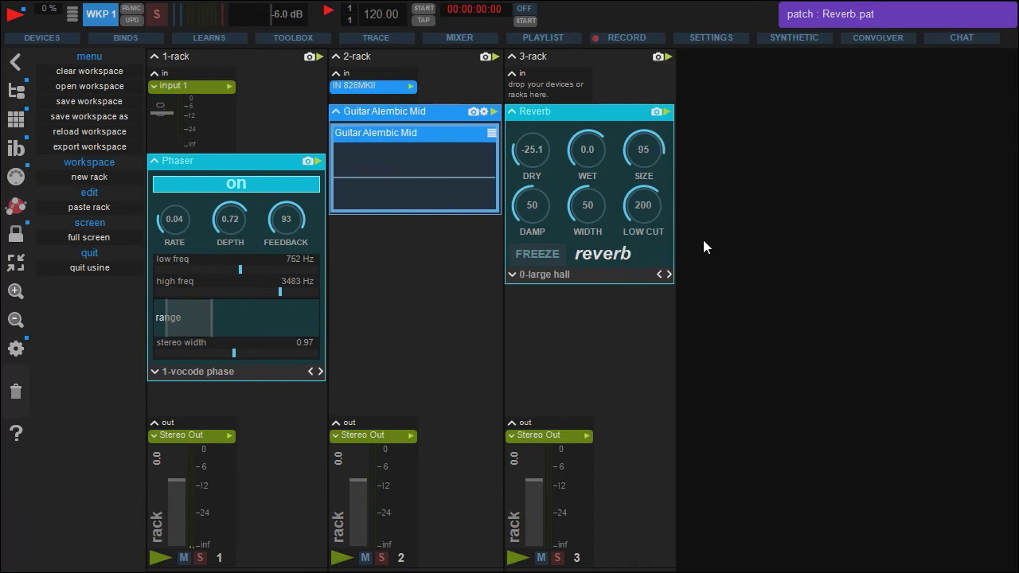
mouse_move(607, 56)
mouse_down()
mouse_move(199, 452)
mouse_move(199, 436)
mouse_up()
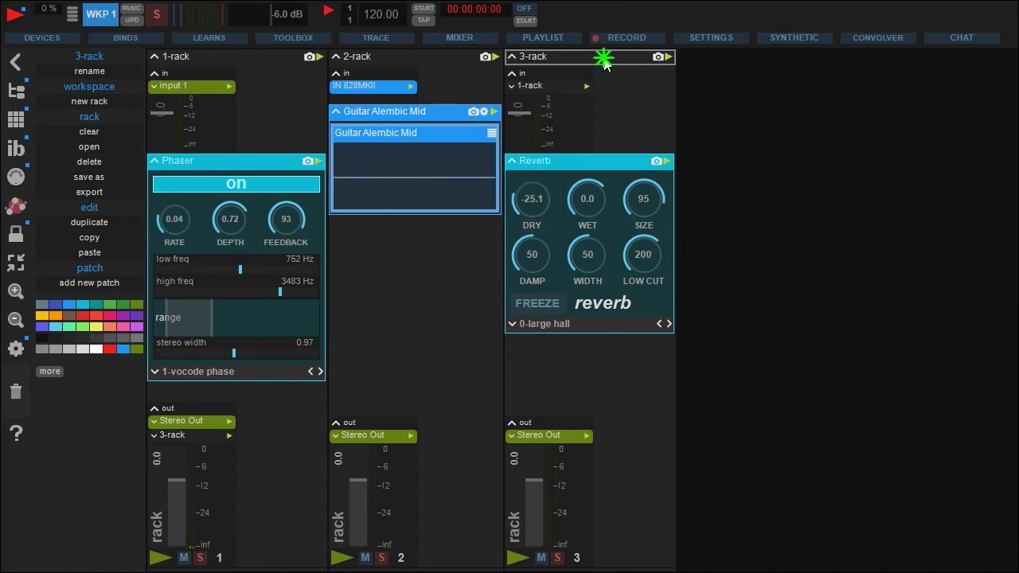
Route 2-rack's output into 3-rack and test mute and pre-fader on 1-rack's send.
drag(605, 60, 370, 443)
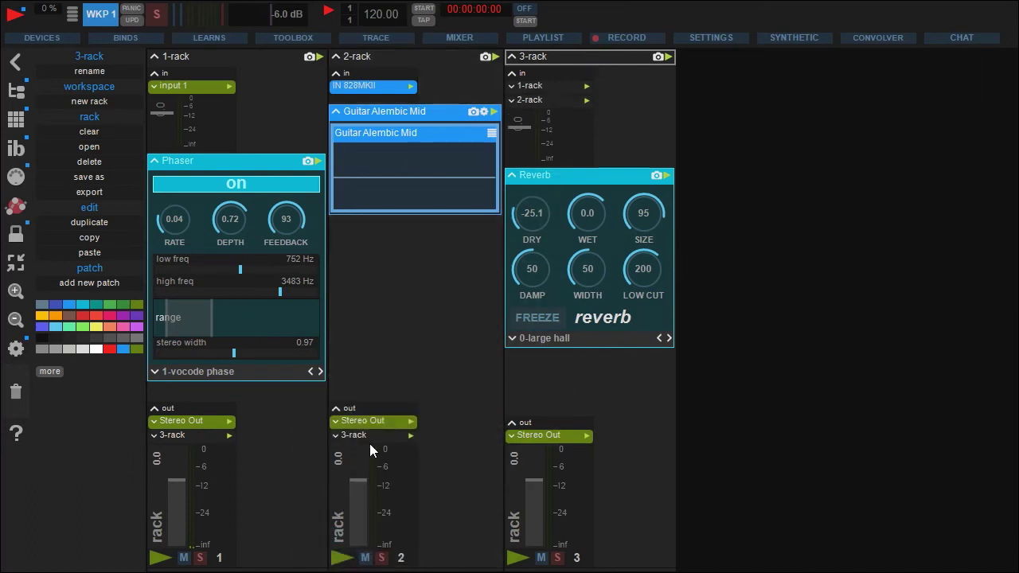
click(154, 435)
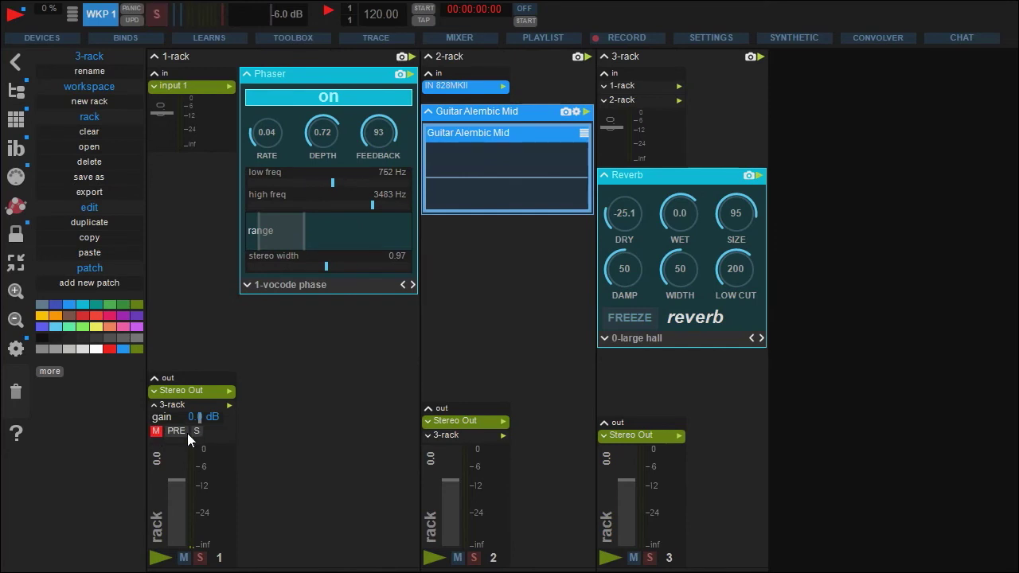
click(154, 434)
click(177, 432)
click(195, 417)
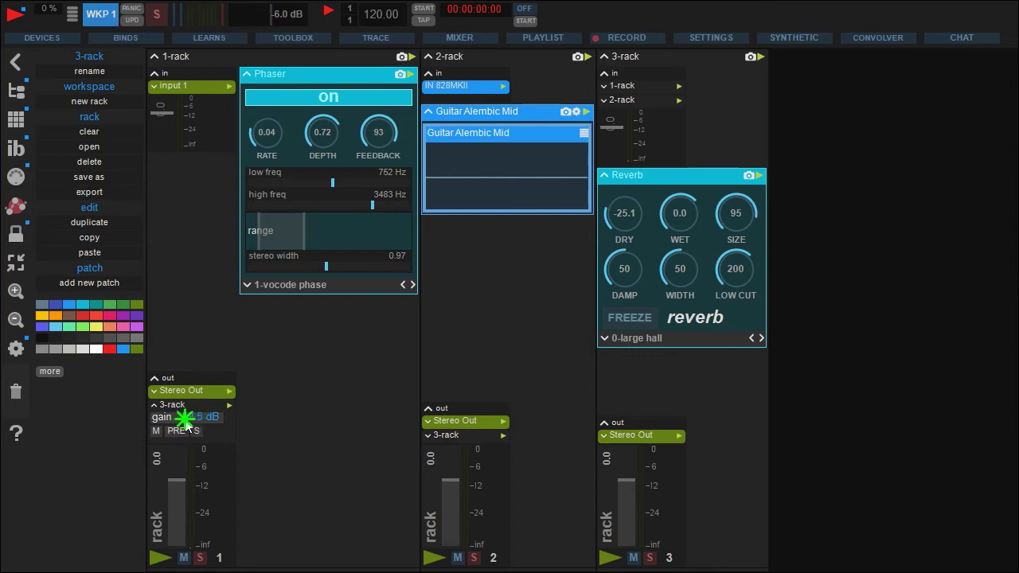
Reset 1-rack's feed gain into 3-rack to 0 dB, collapse the entries, and start audio.
click(602, 85)
drag(647, 102, 635, 104)
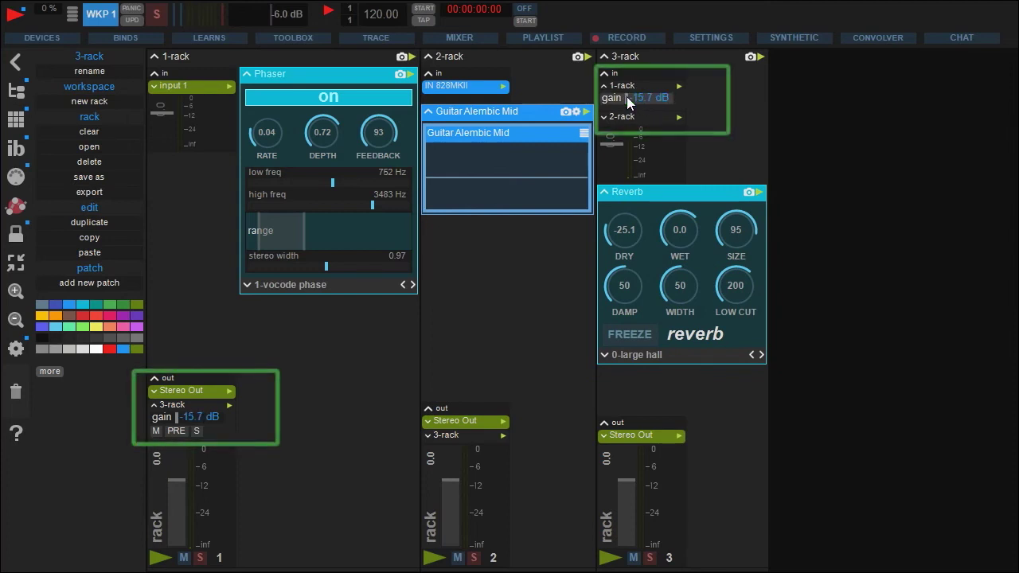
double_click(634, 98)
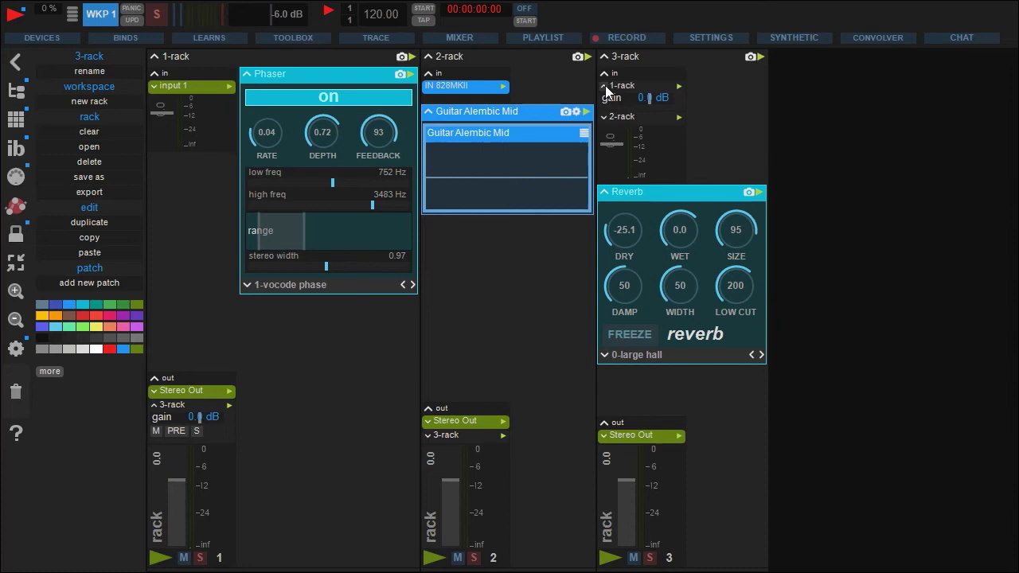
click(604, 86)
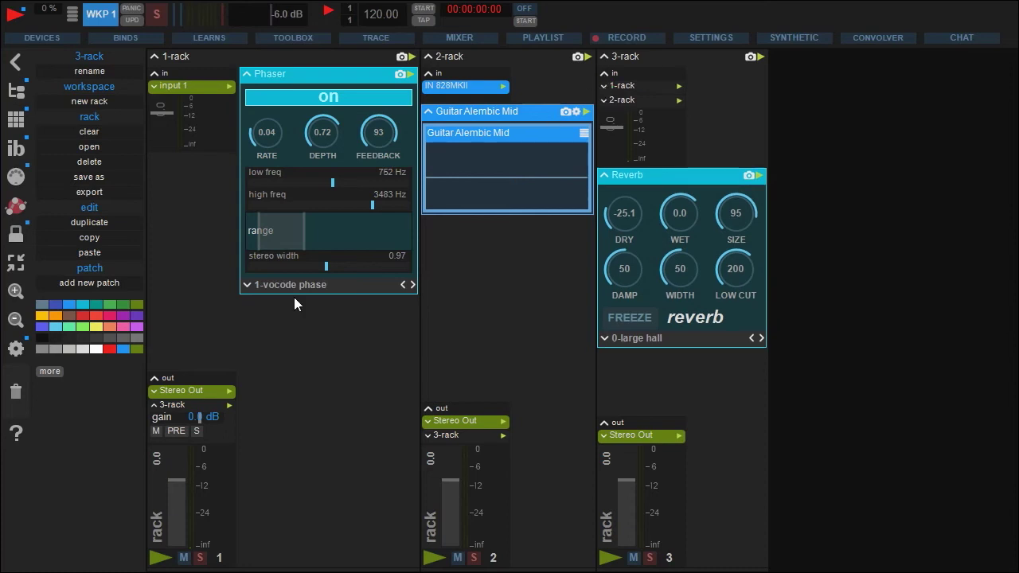
click(155, 404)
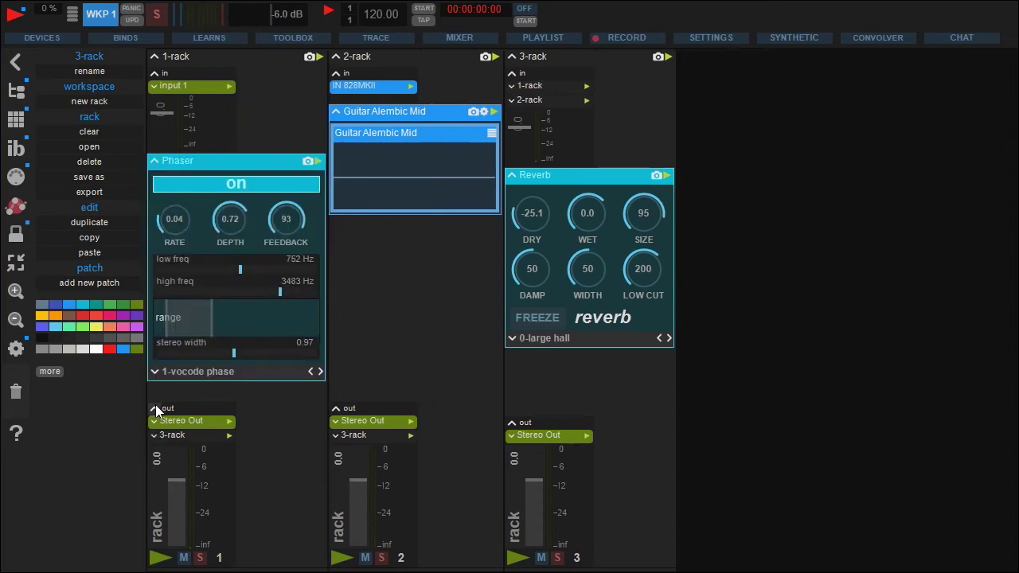
click(20, 13)
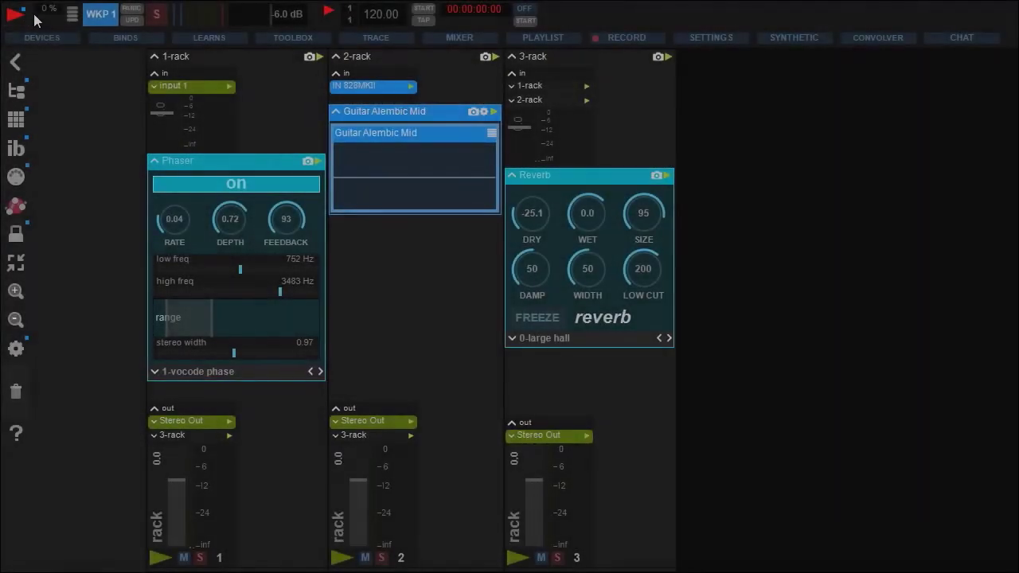
Add the StageMonitor device from the DEVICES list to the outputs of 1-rack and 2-rack.
click(46, 39)
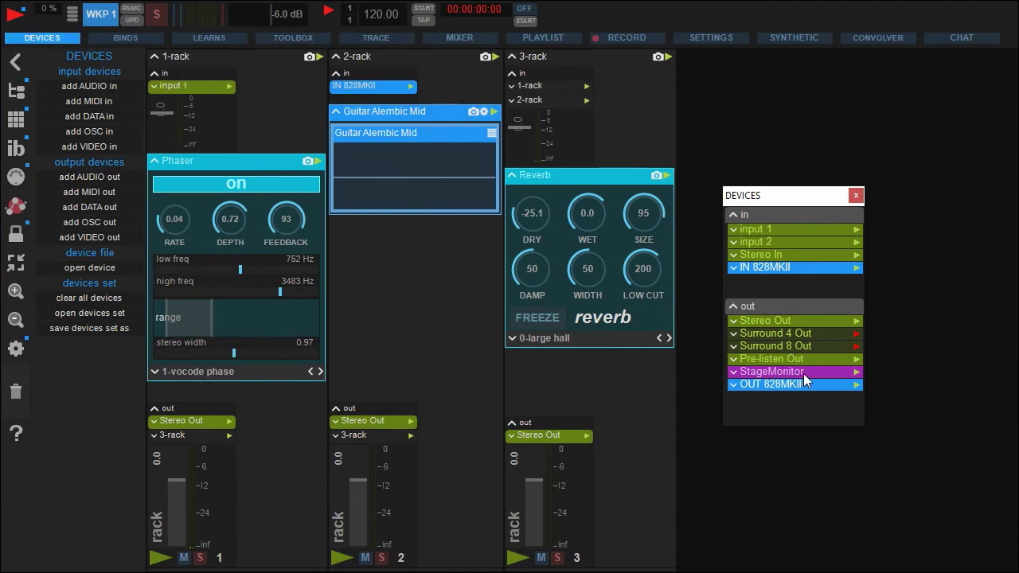
mouse_move(804, 372)
mouse_down()
mouse_move(310, 410)
mouse_move(209, 436)
mouse_up()
mouse_move(770, 371)
mouse_down()
mouse_move(363, 446)
mouse_move(336, 434)
mouse_up()
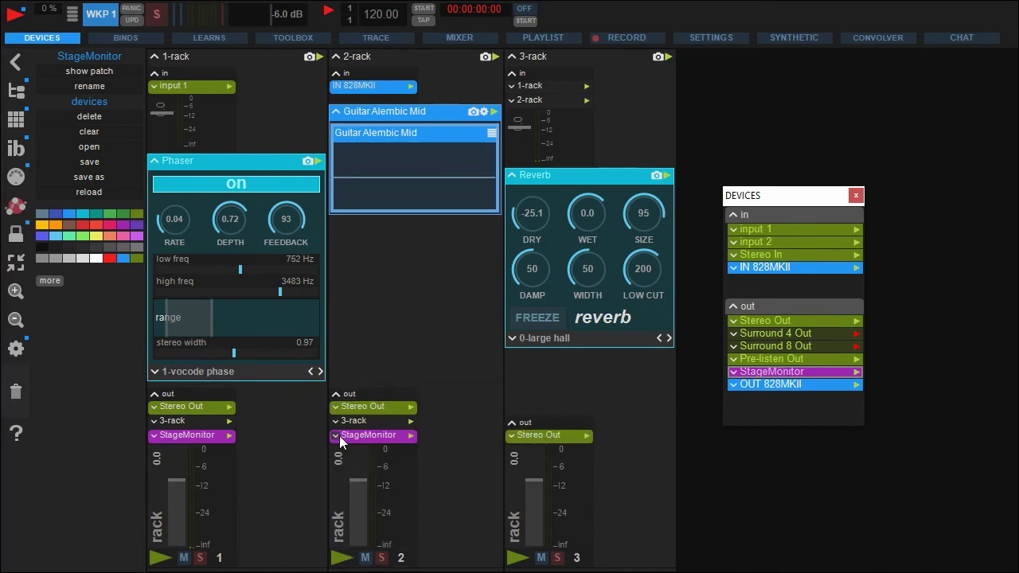
click(336, 434)
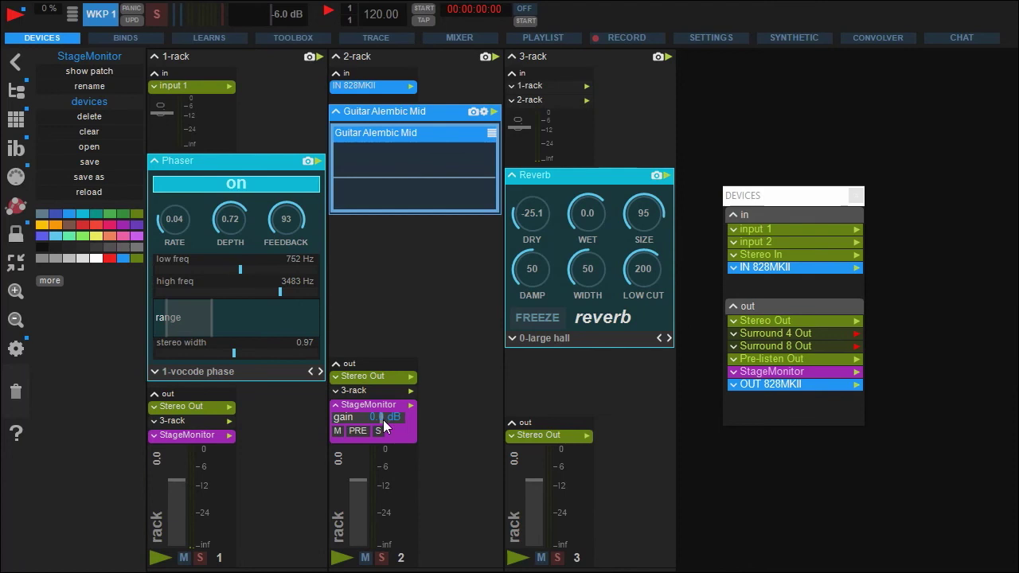
Test 2-rack's StageMonitor send gain and toggle, then drag it to the trash to delete it.
click(368, 418)
click(339, 435)
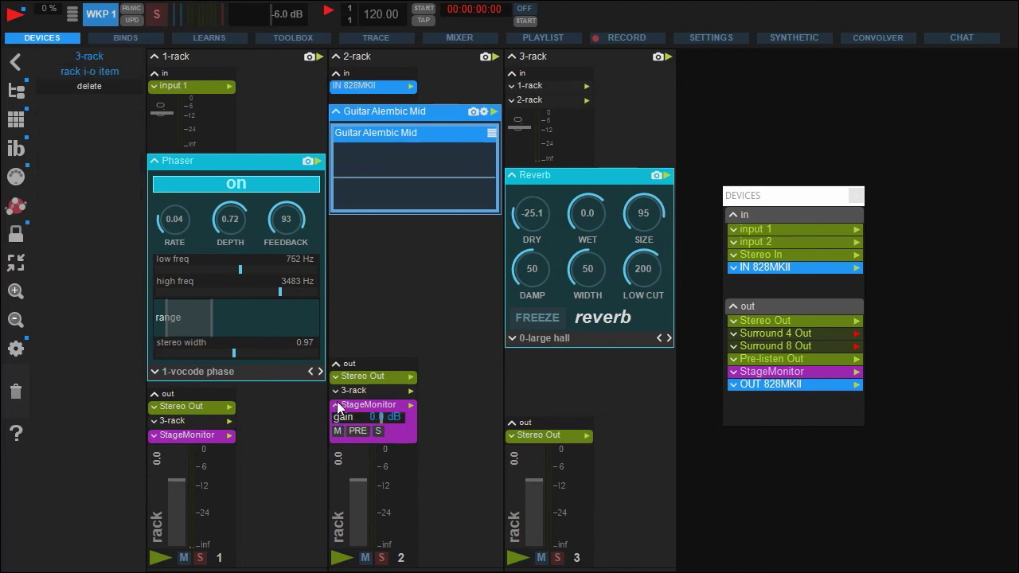
click(336, 405)
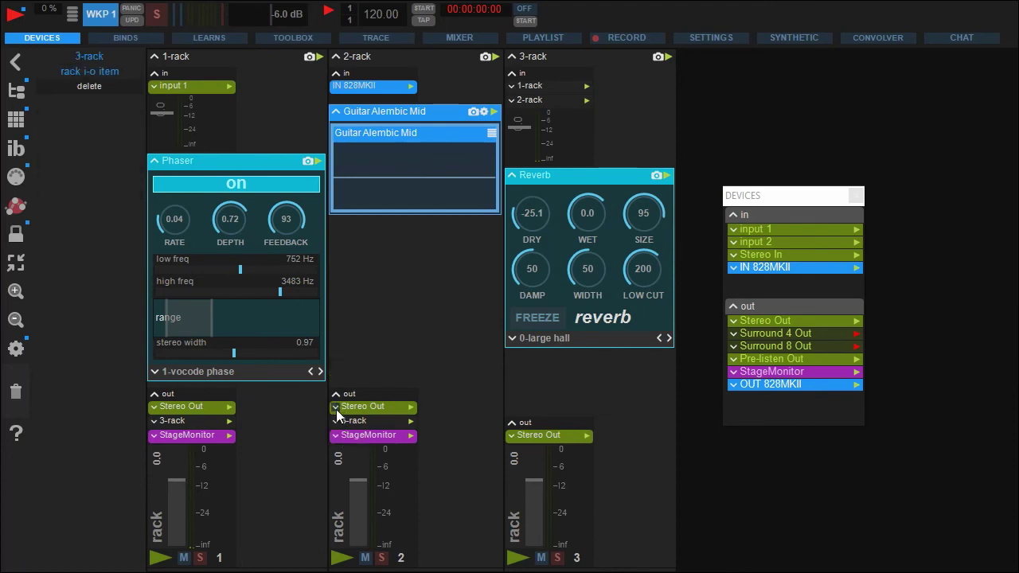
click(410, 437)
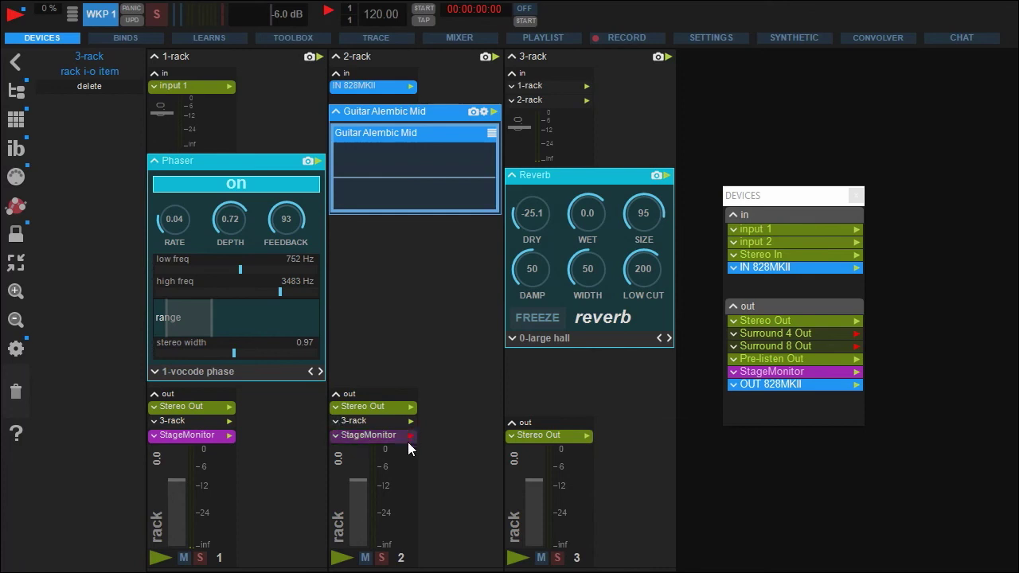
click(409, 437)
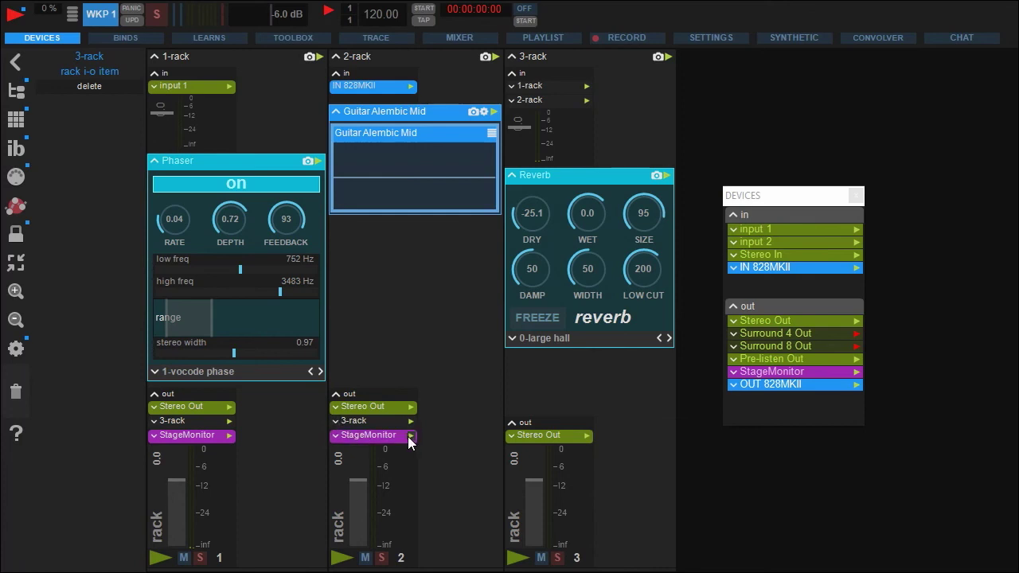
mouse_move(391, 444)
mouse_down()
mouse_move(27, 407)
mouse_move(23, 395)
mouse_up()
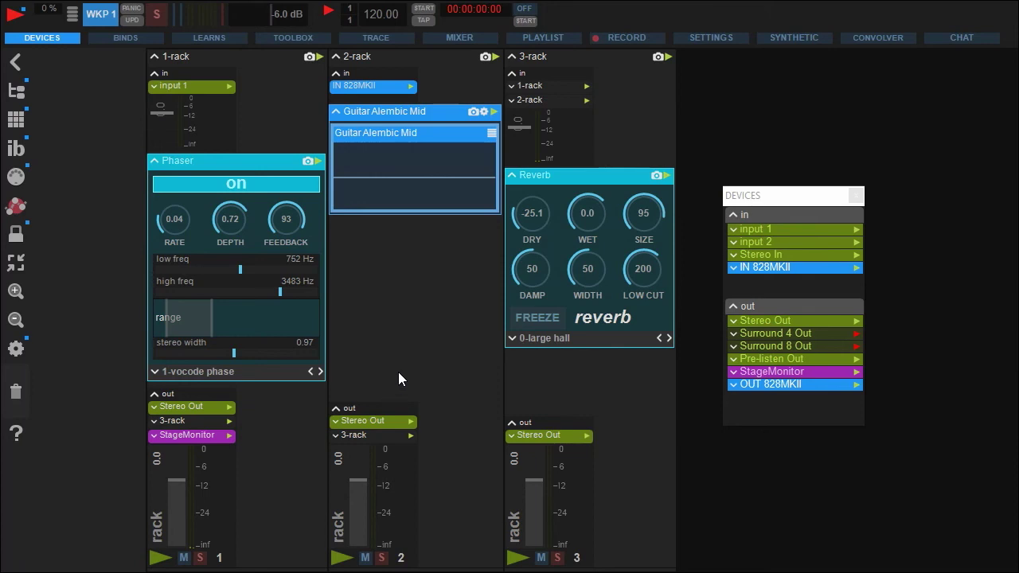
Lower the Reverb room size and store the settings as a new preset.
click(857, 196)
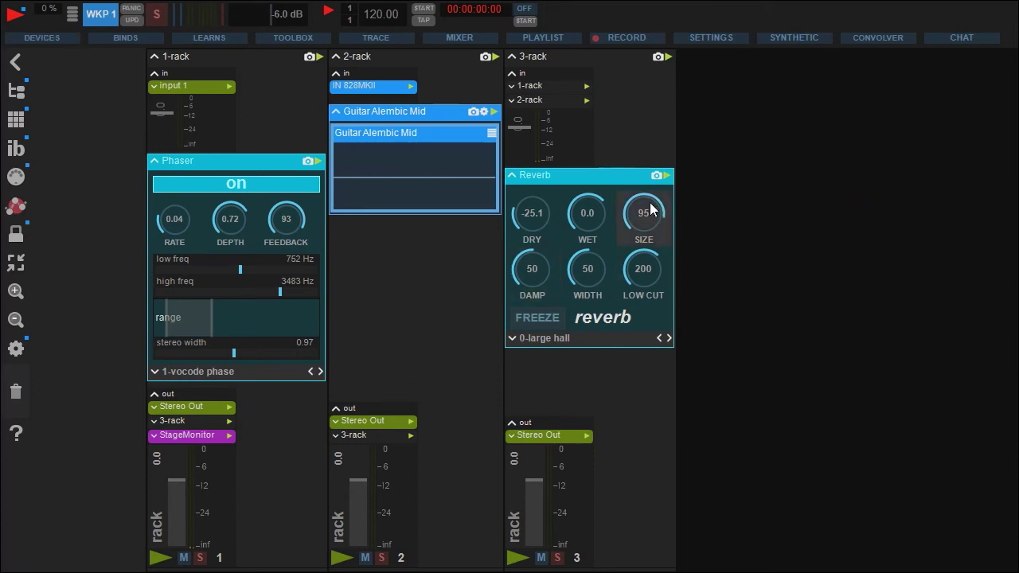
mouse_move(649, 203)
mouse_down()
mouse_move(628, 286)
mouse_move(585, 270)
mouse_move(530, 273)
mouse_up()
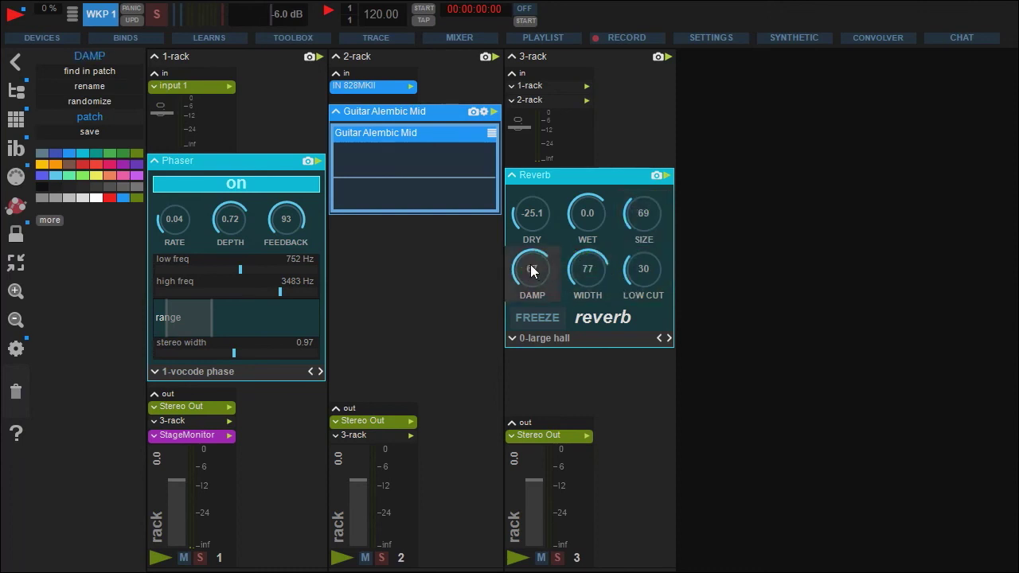
click(511, 338)
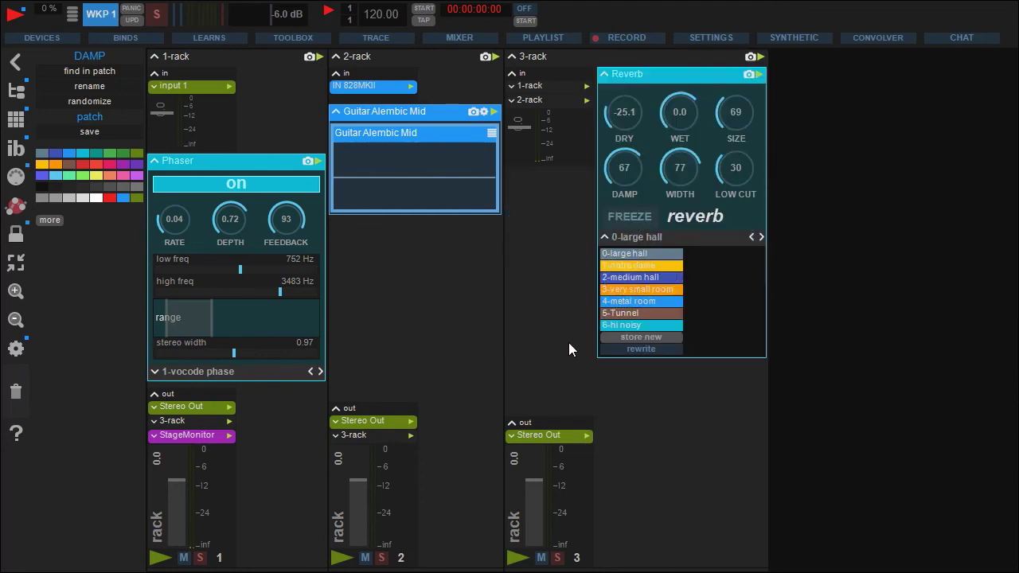
click(633, 338)
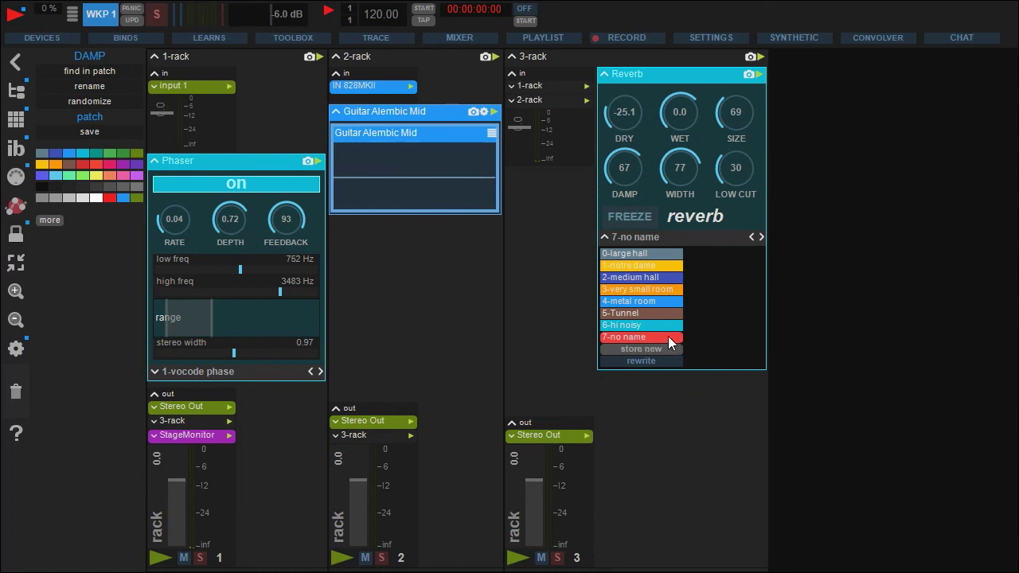
click(660, 362)
Rename the new preset slot 7 to 'MyFirstPreset'.
click(652, 339)
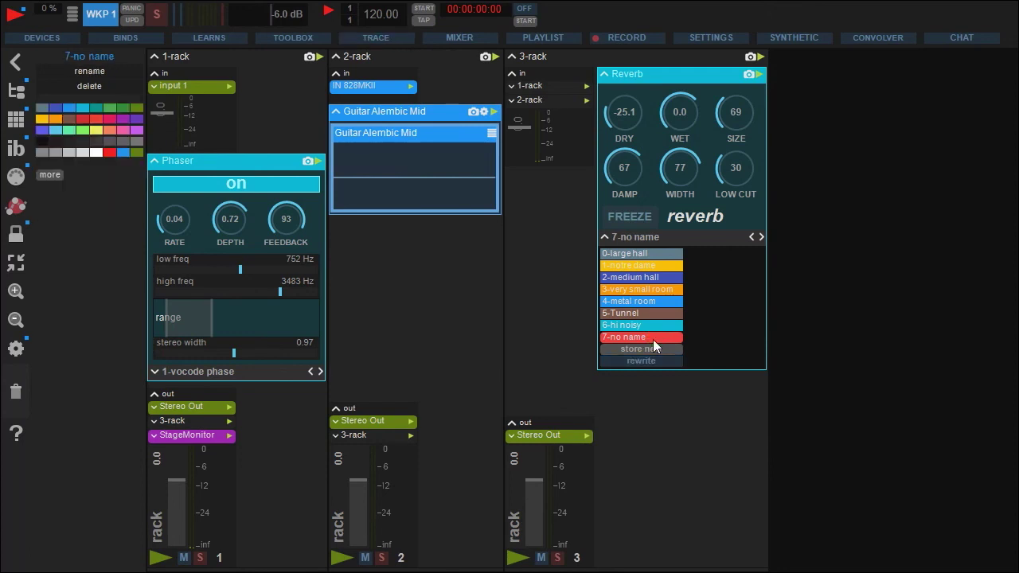
click(646, 336)
text(My)
text(FirstPres)
text(et)
key(Return)
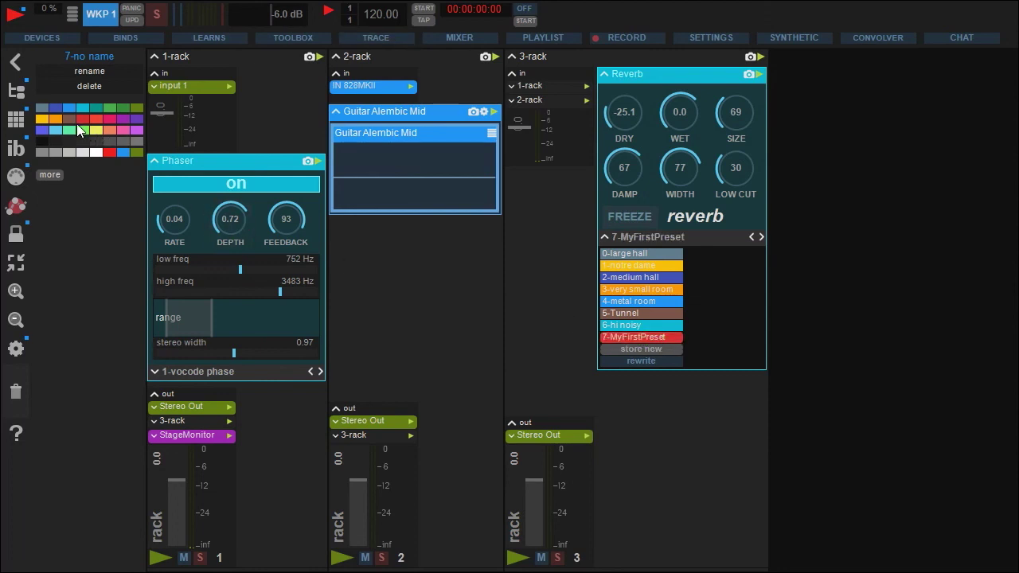
Colour the 7-MyFirstPreset entry saturated magenta ($FFDB29EC) using the full colour picker.
click(57, 130)
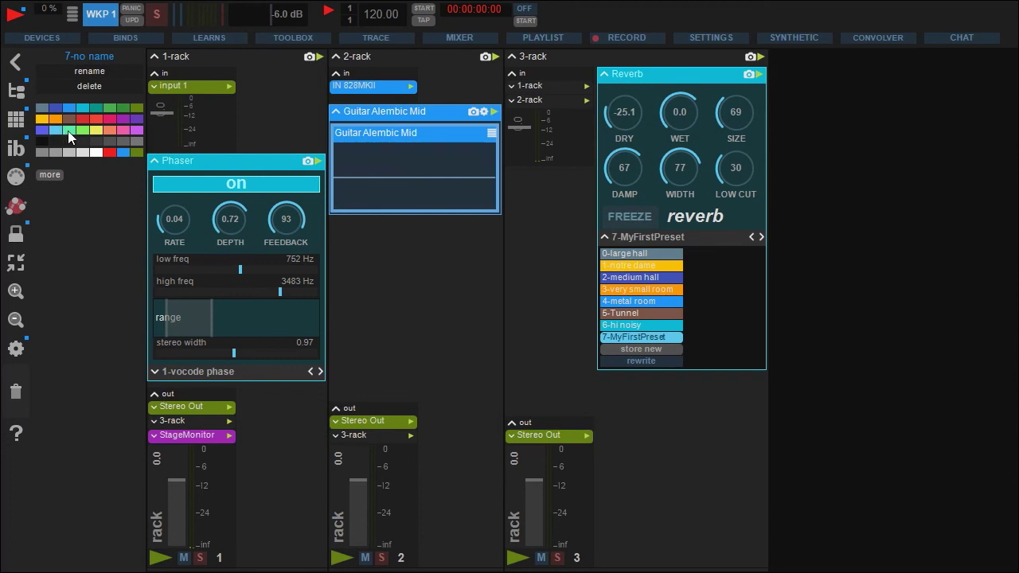
click(49, 174)
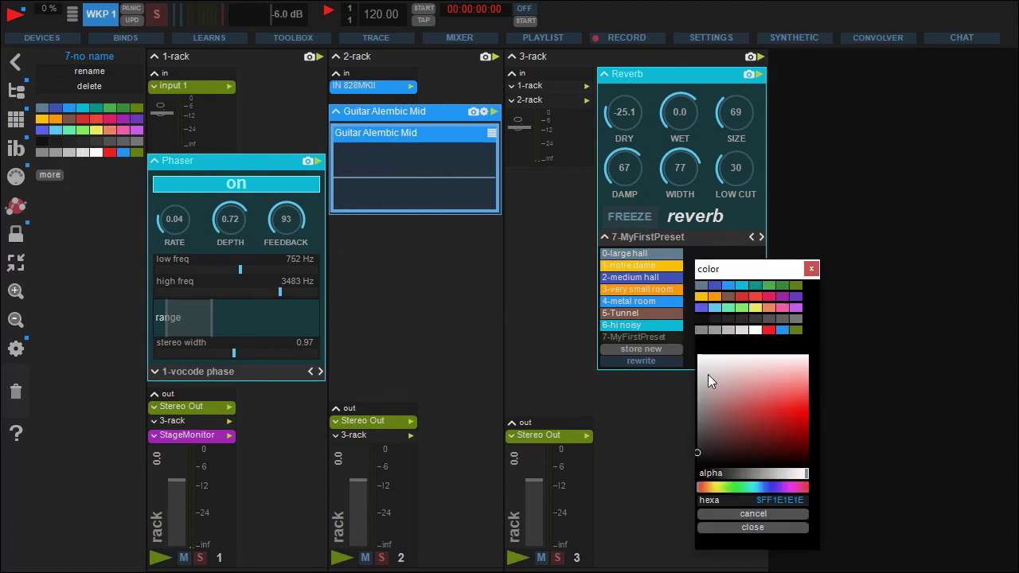
drag(718, 387, 776, 394)
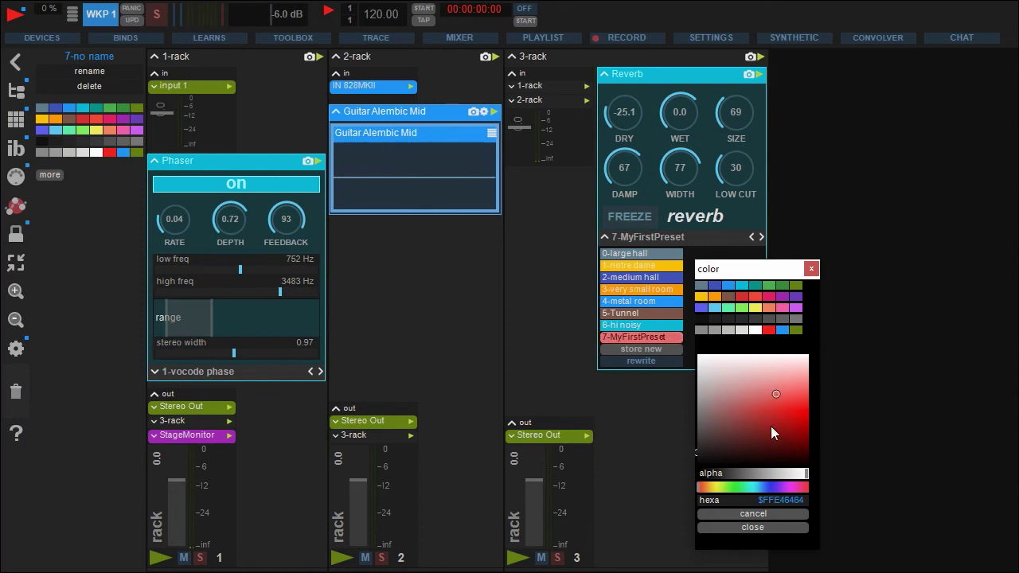
drag(701, 488, 788, 487)
mouse_move(781, 392)
mouse_down()
mouse_move(807, 409)
mouse_move(790, 405)
mouse_up()
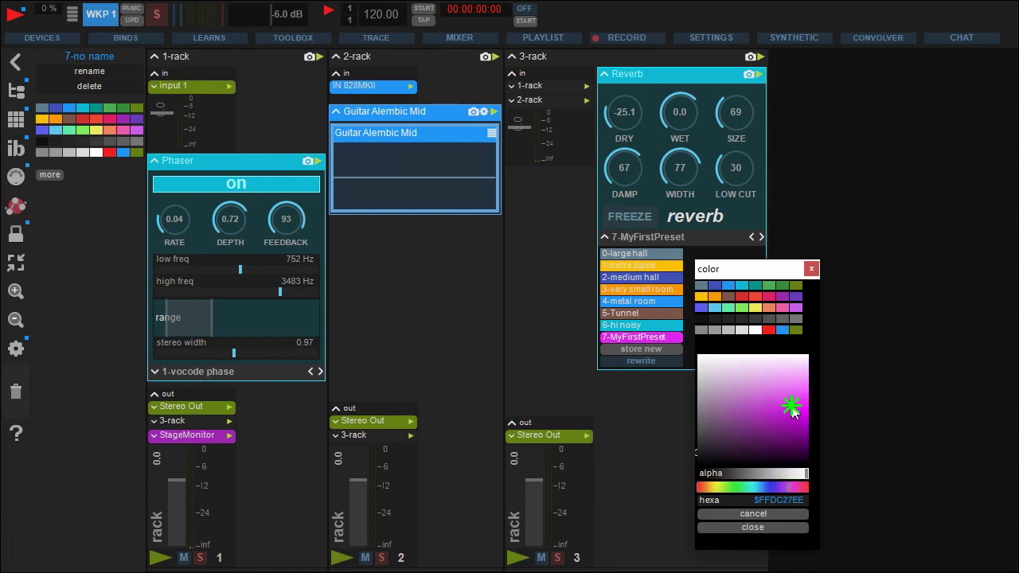
click(755, 529)
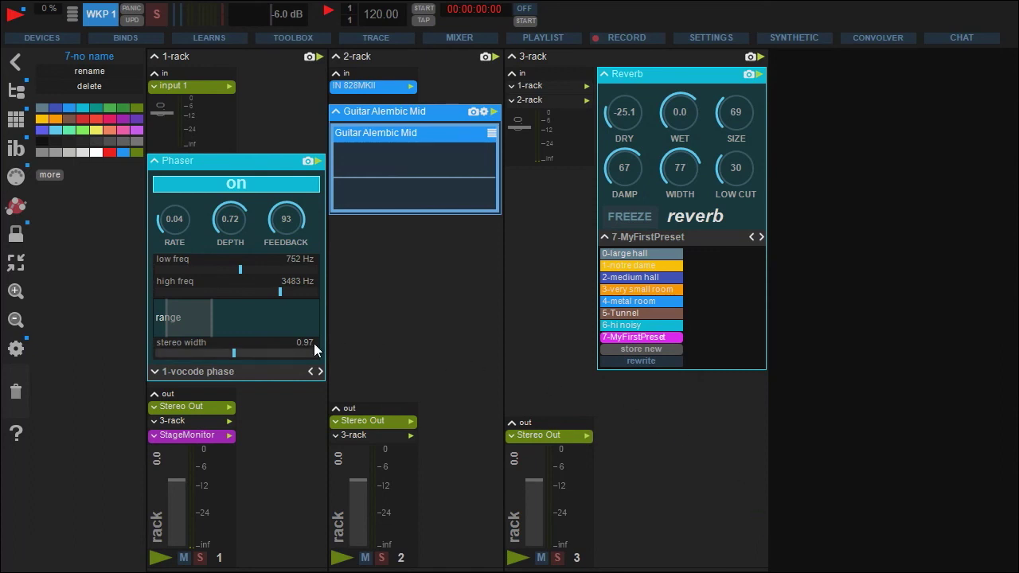
Rename the Phaser's stereo width control to 'whatever'.
double_click(202, 346)
text(w)
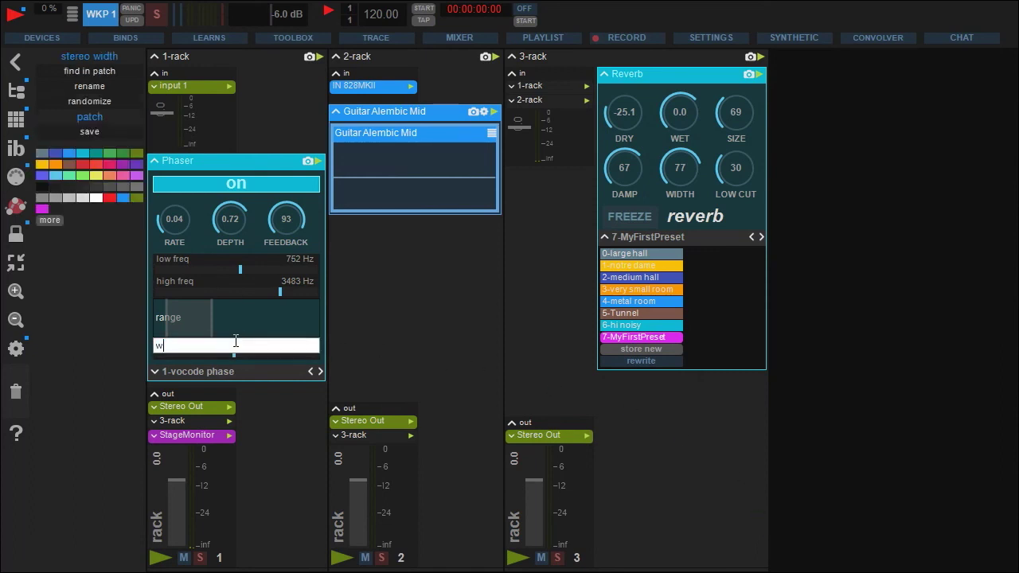
text(hatever)
key(Return)
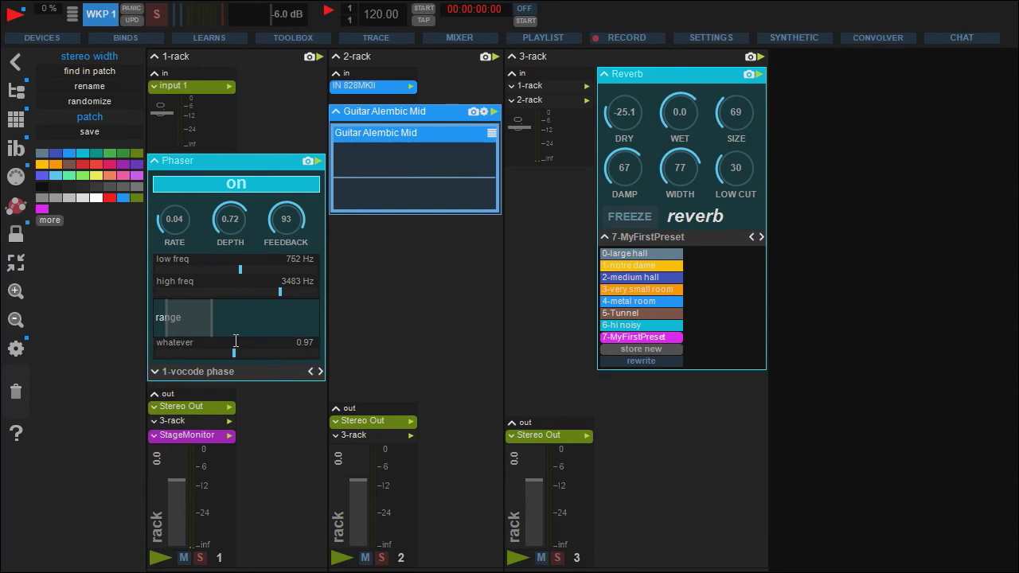
Set the Phaser's low freq to 1700 Hz, then reset it to 1 Hz.
click(239, 268)
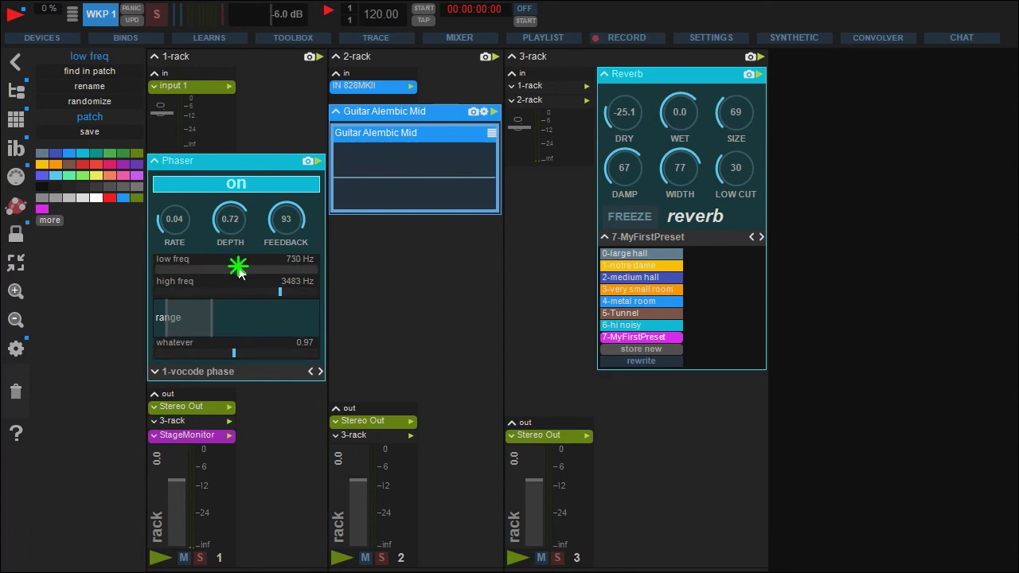
drag(239, 273, 231, 272)
double_click(231, 263)
text(17)
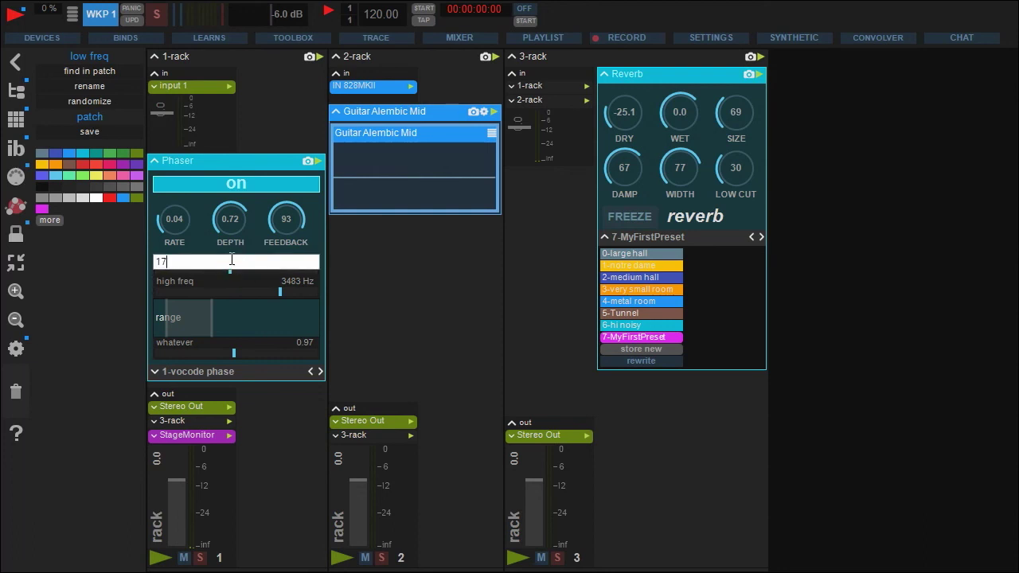
text(00)
key(Return)
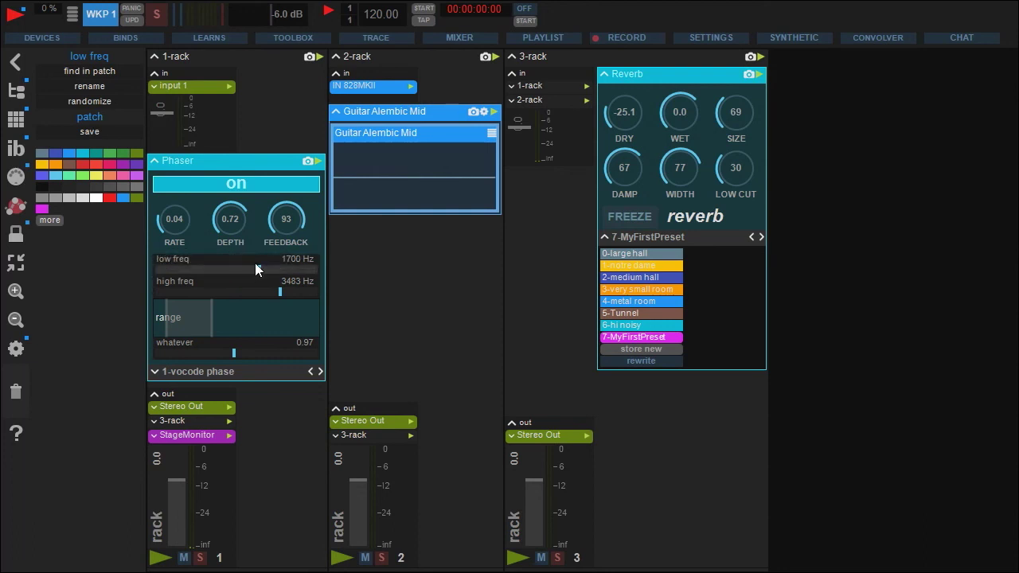
click(255, 266)
Raise the Reverb DRY to 0.0, colour the DRY knob pink and the module teal.
drag(621, 141, 635, 118)
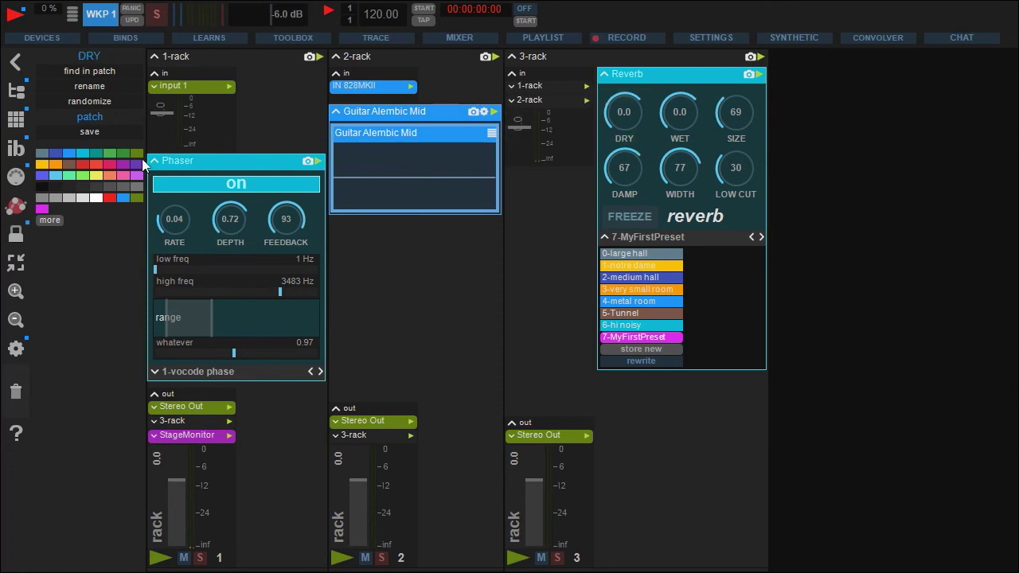
click(110, 164)
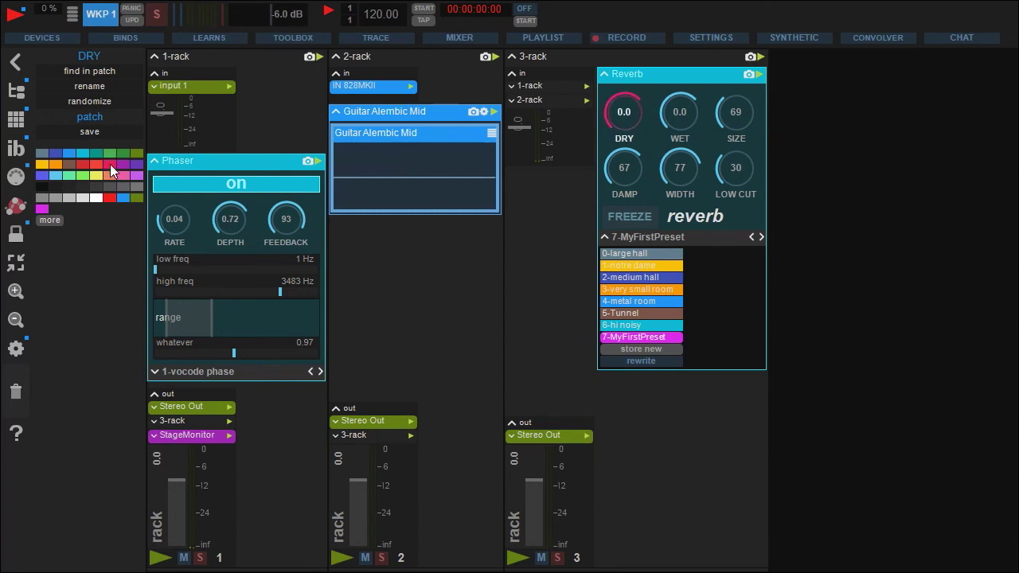
click(656, 76)
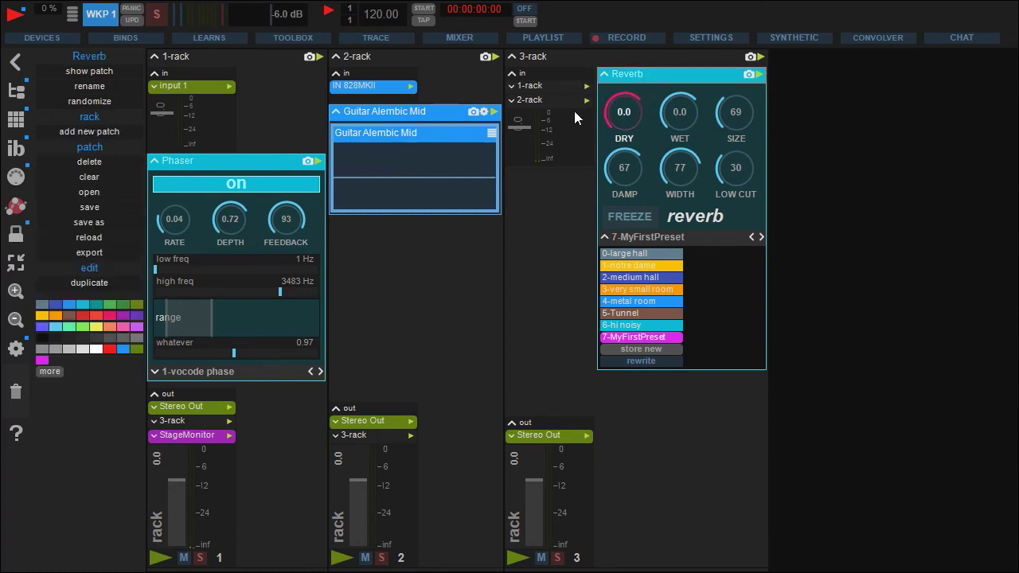
click(97, 306)
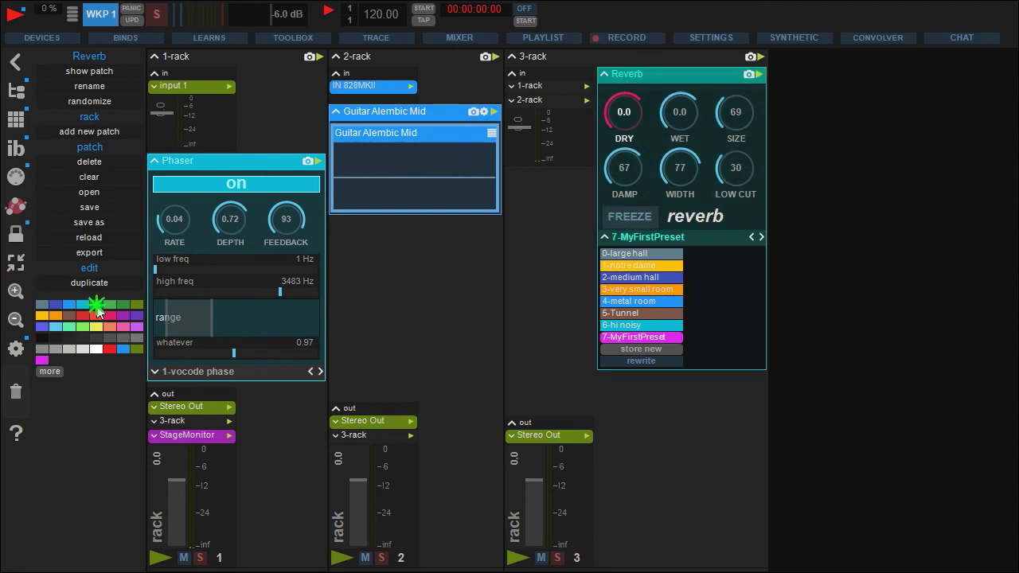
Save the workspace as MyFirstProject.wkp in a new +Usine-Hollyhock/MyFirstProject folder.
click(831, 279)
click(114, 99)
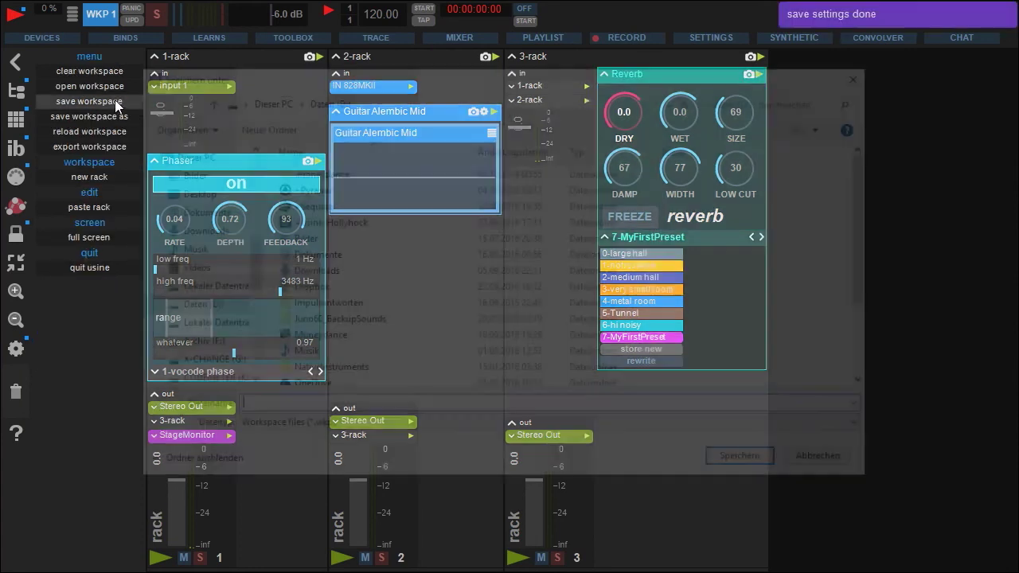
double_click(306, 221)
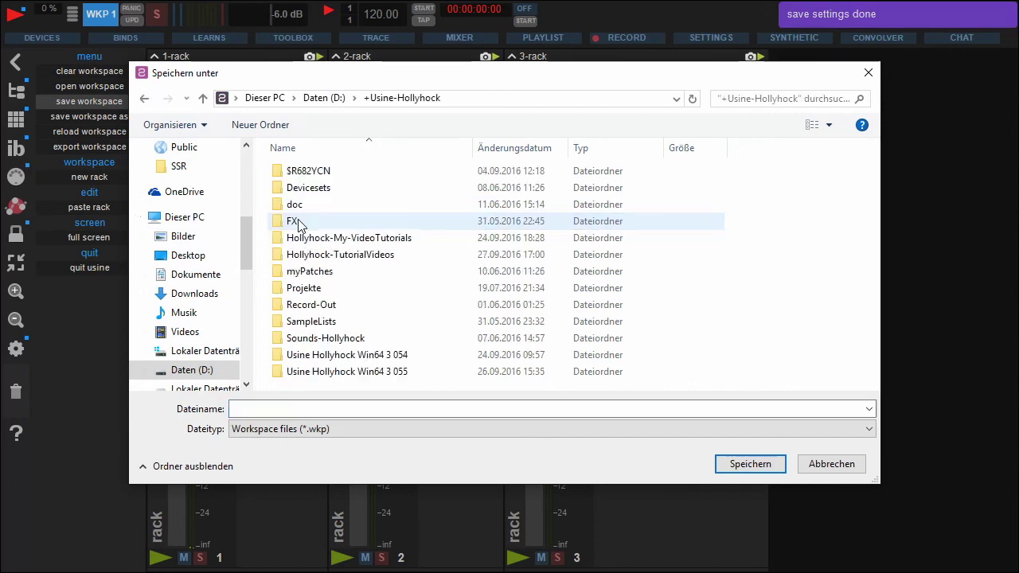
click(252, 125)
text(My)
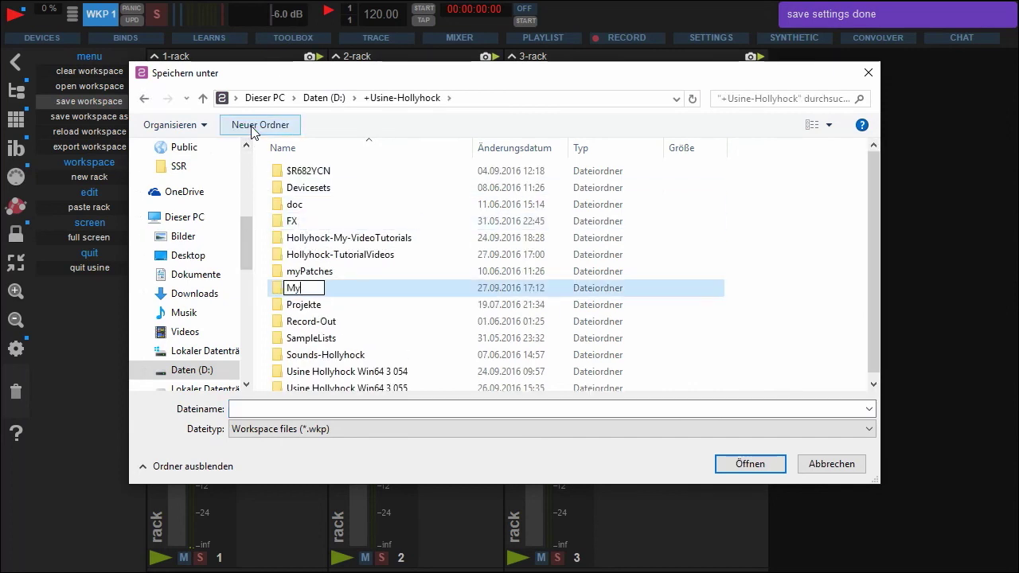
text(FirstProj)
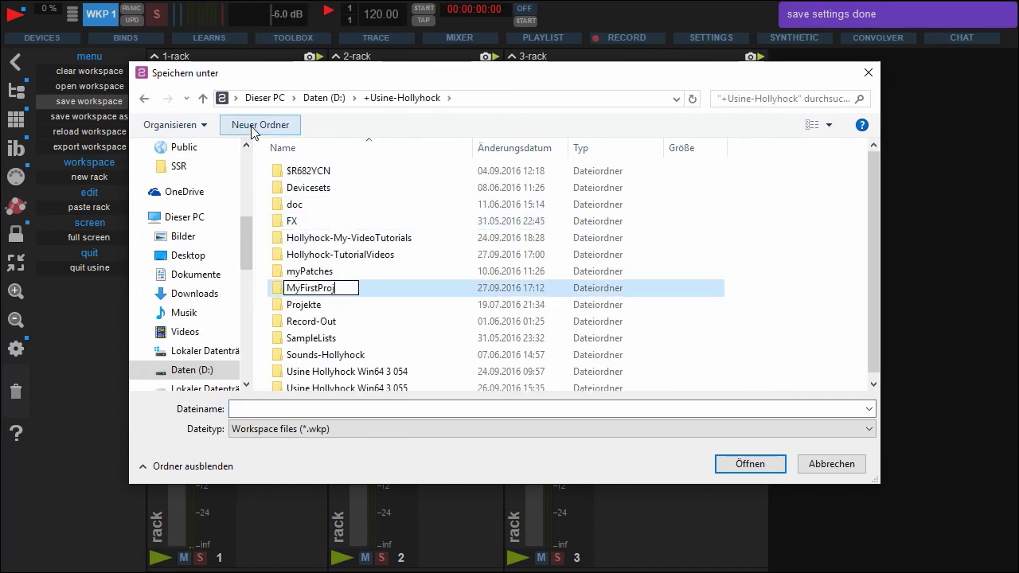
text(ect)
key(Return)
key(Return)
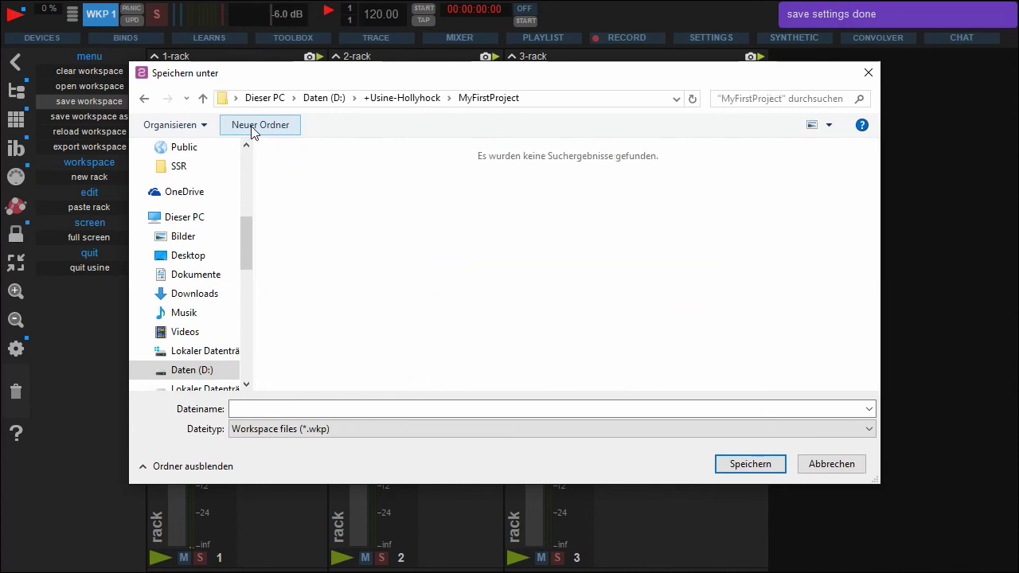
text(MyF)
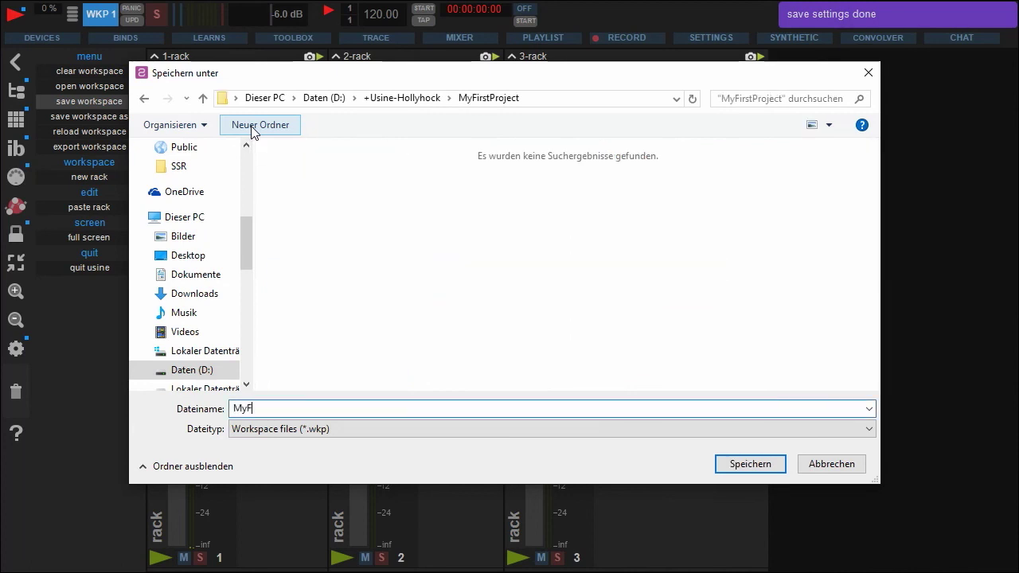
text(i)
text(stP)
text(roject)
key(Return)
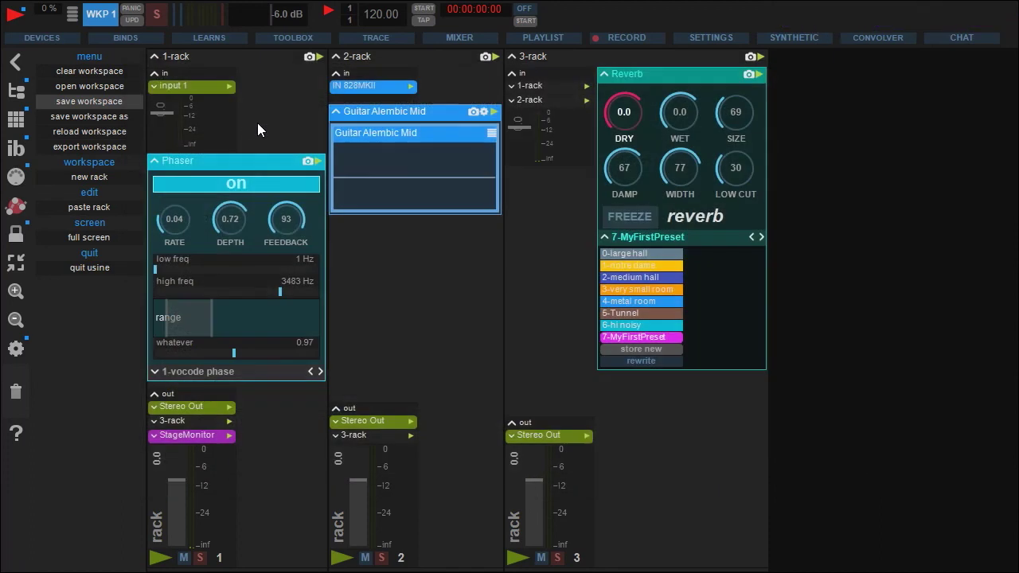
click(111, 149)
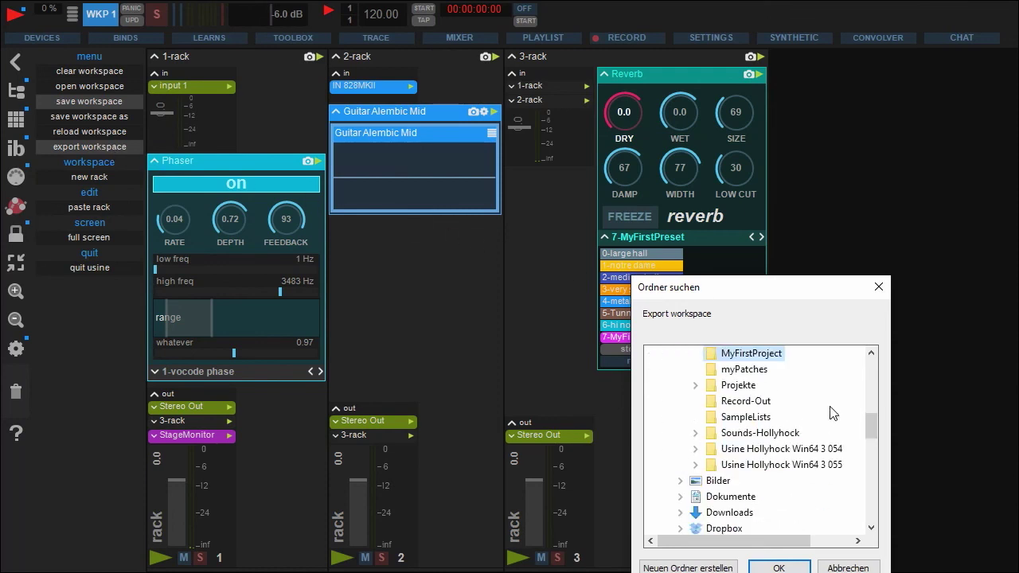
click(860, 568)
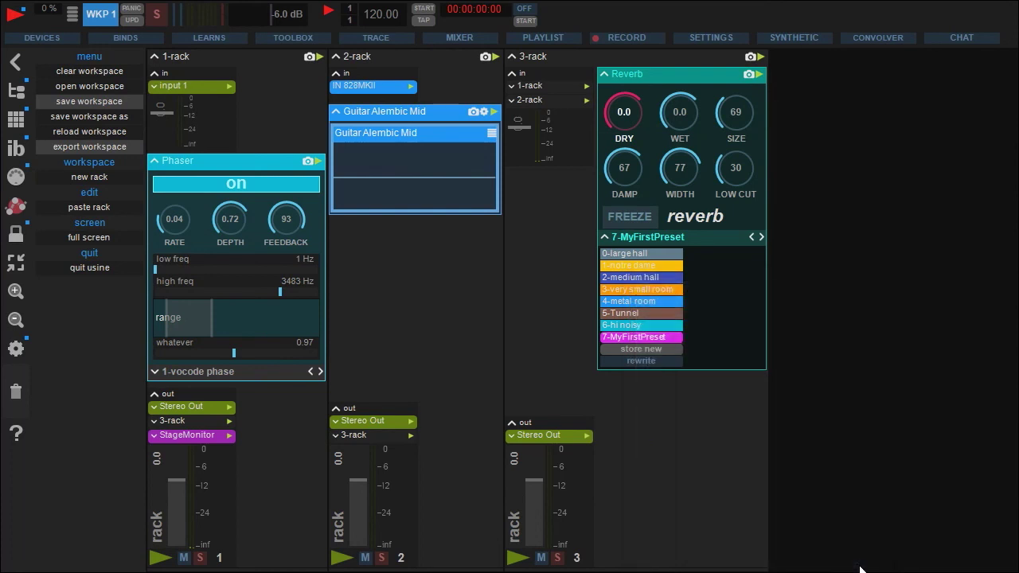